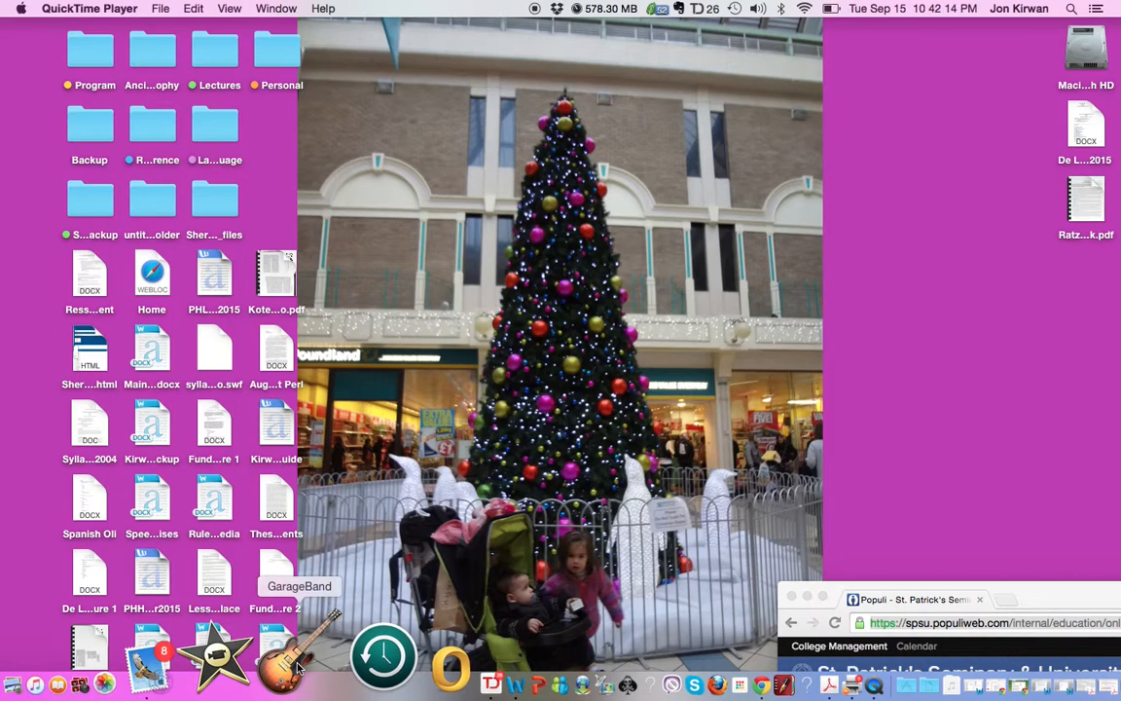
# Open GarageBand and create a new project named Lecture 9-22 on the Desktop.
pyautogui.click(297, 668)
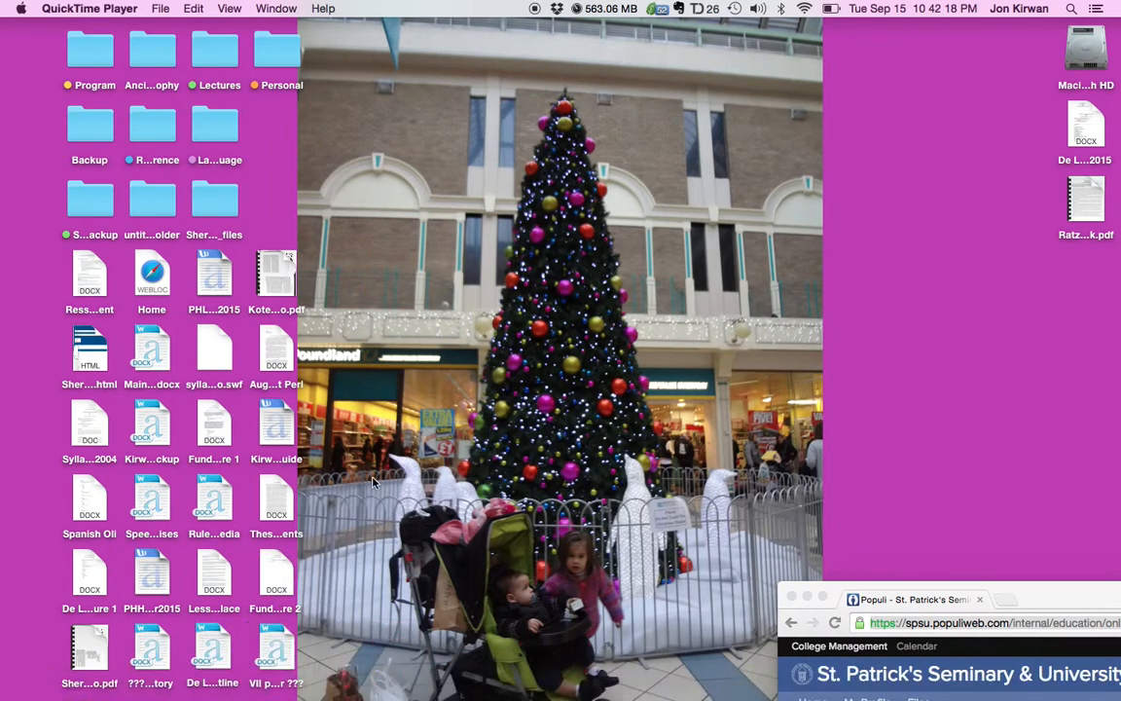
pyautogui.click(450, 151)
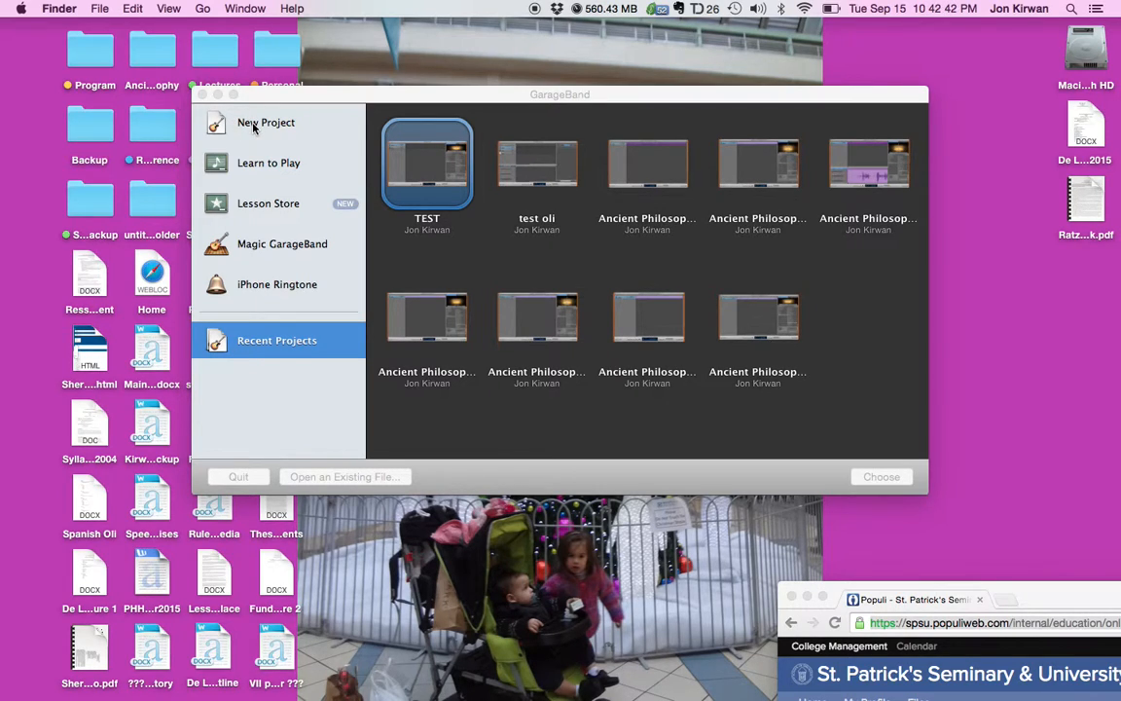
pyautogui.doubleClick(255, 125)
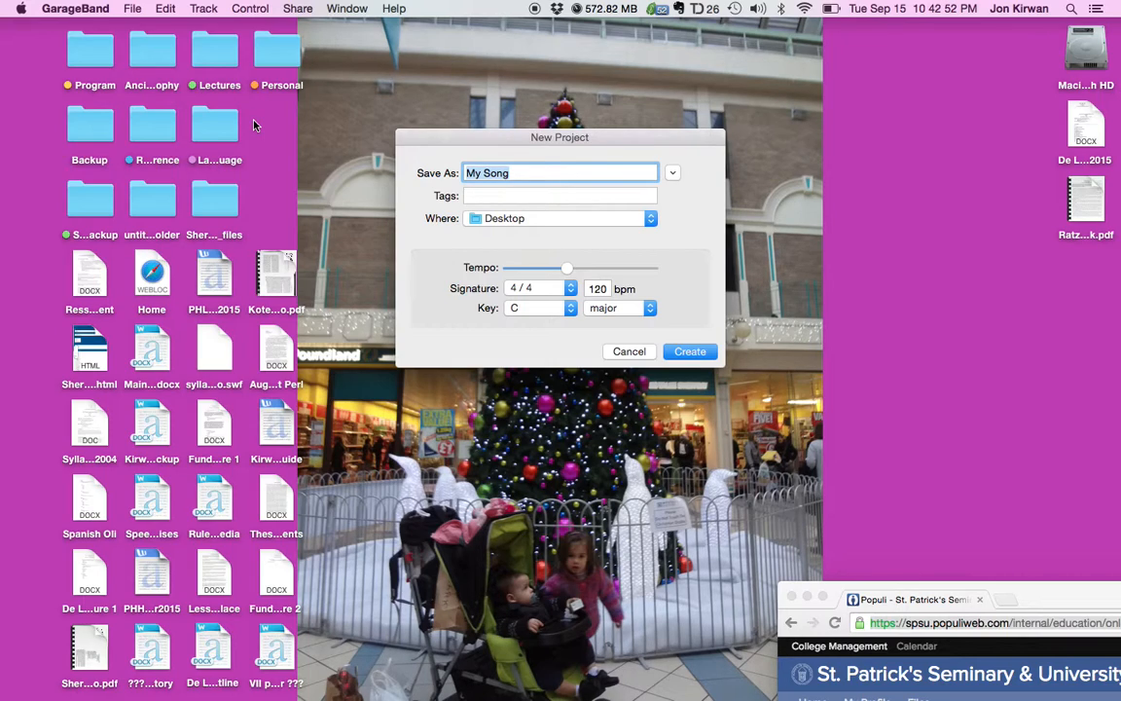
pyautogui.write('Lecture ')
pyautogui.write('8-02')
pyautogui.press('Return')
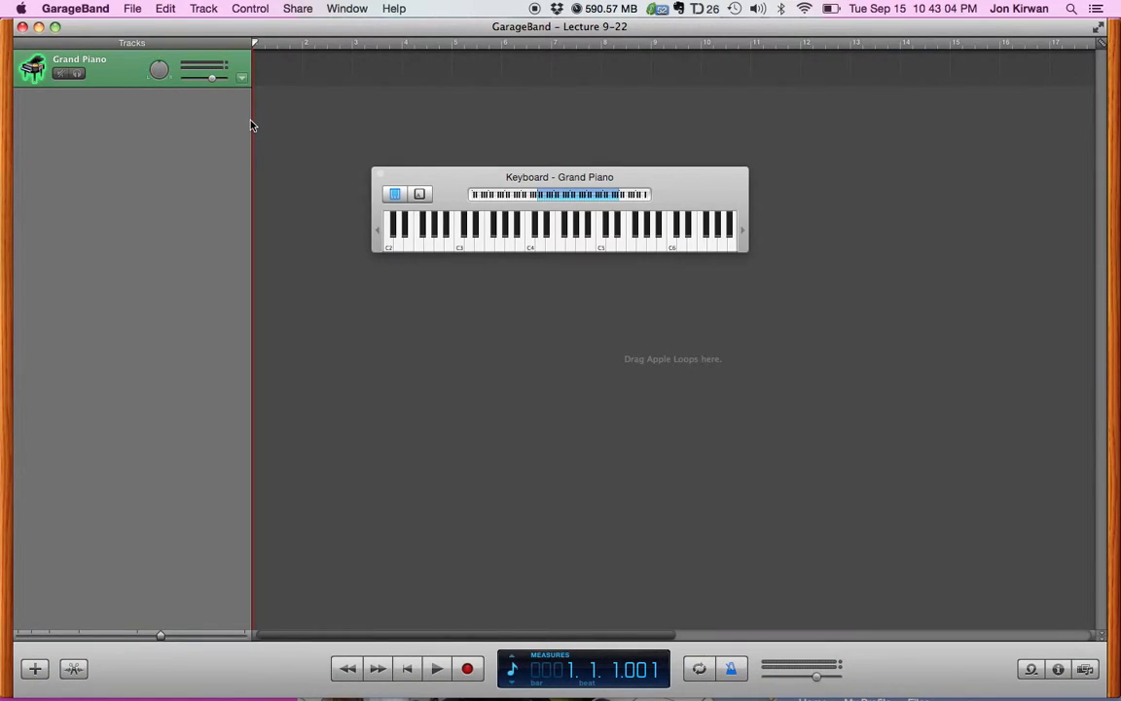
# Close the on-screen piano keyboard and delete the Grand Piano track.
pyautogui.click(381, 175)
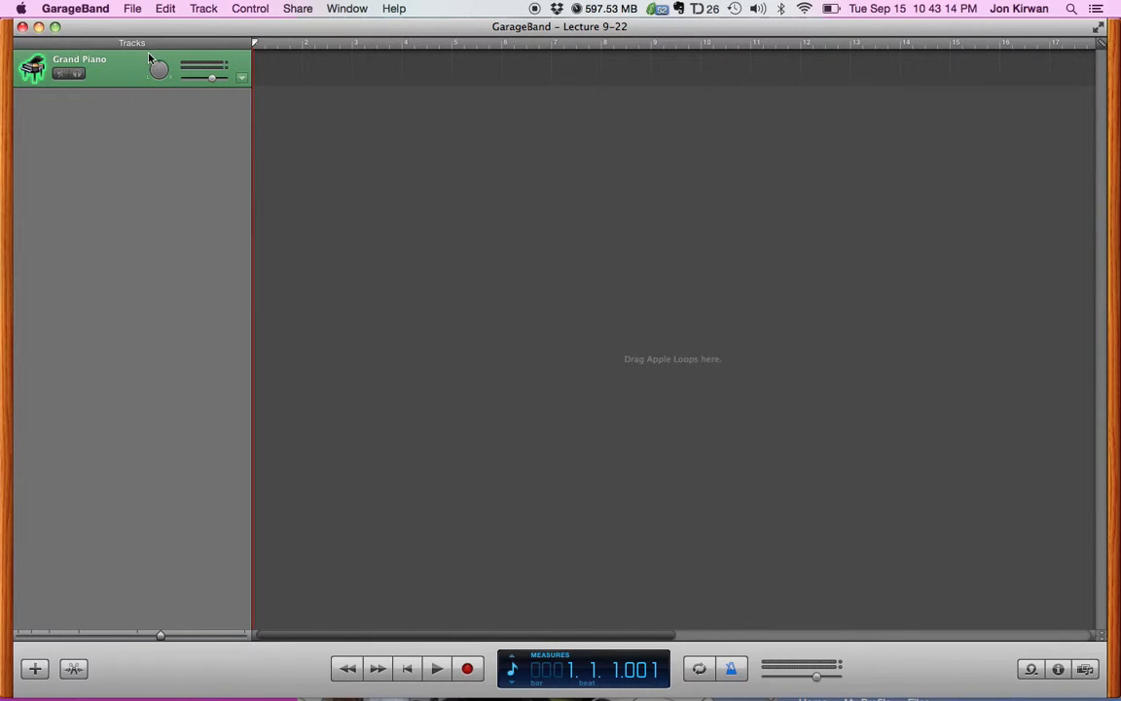
pyautogui.click(203, 10)
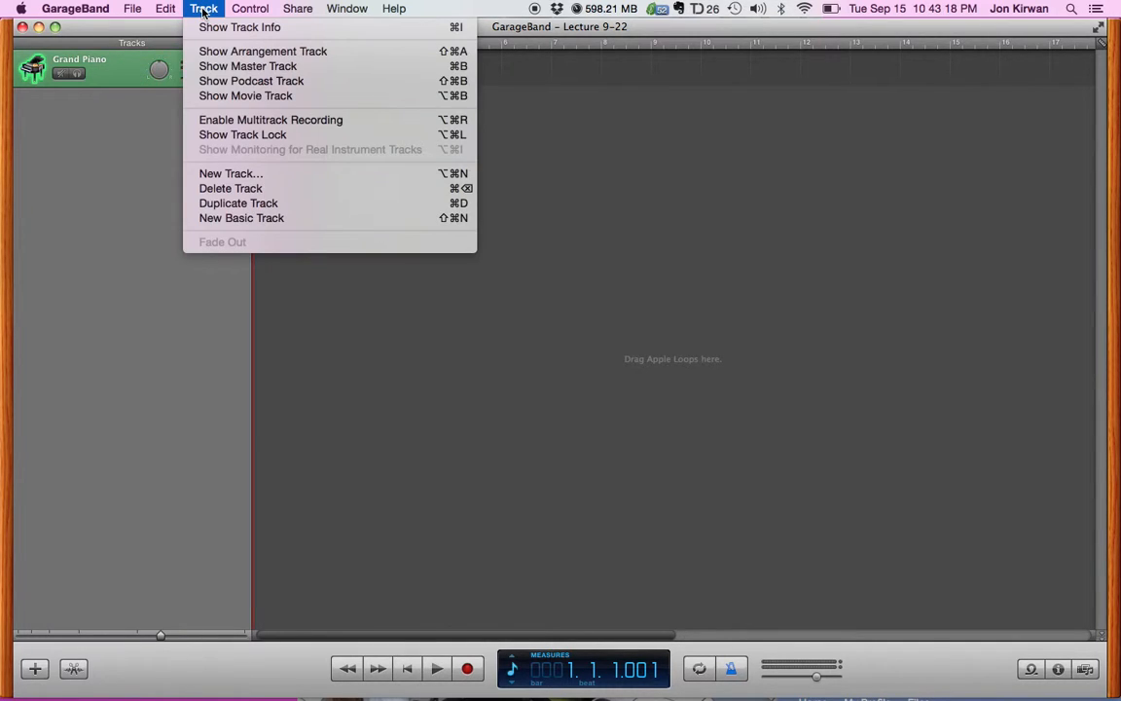
pyautogui.click(209, 189)
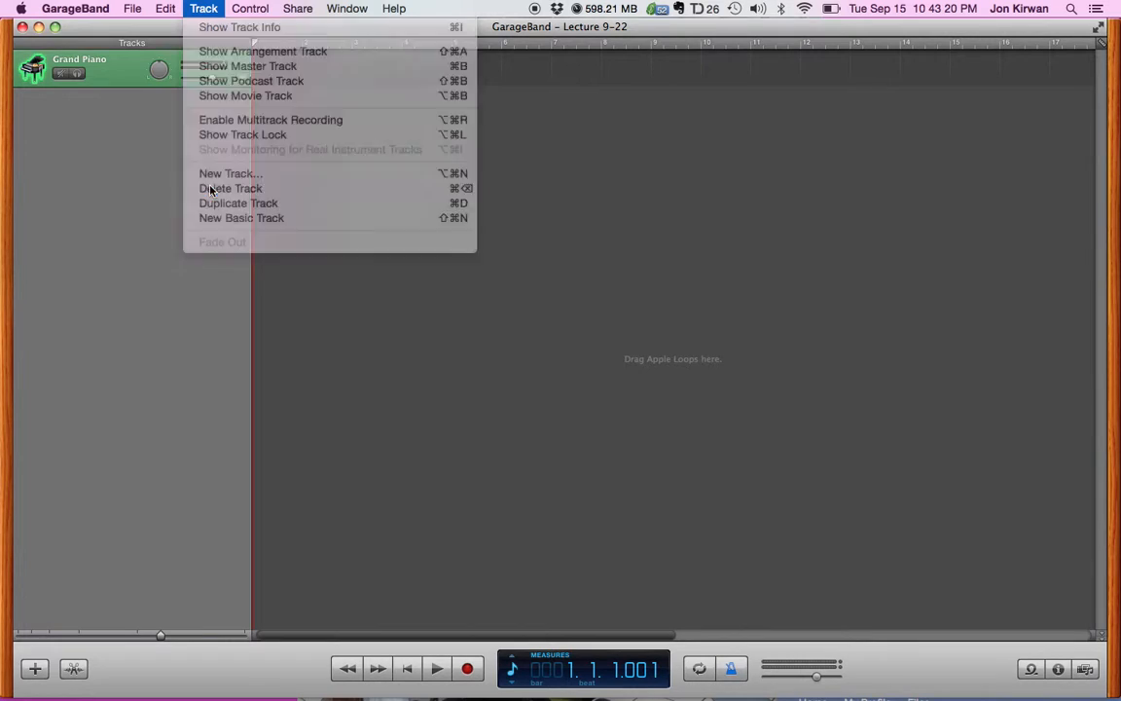
# Add a Real Instrument track and give it the Male Speech preset from the Vocals category.
pyautogui.click(203, 8)
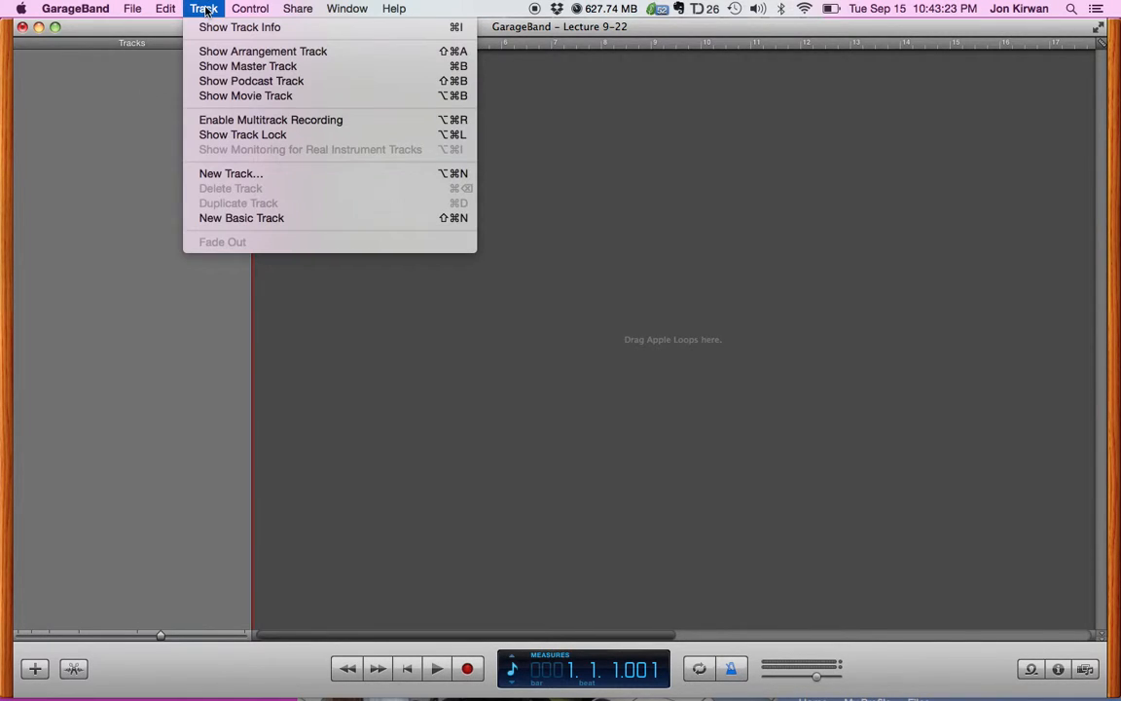
pyautogui.click(226, 174)
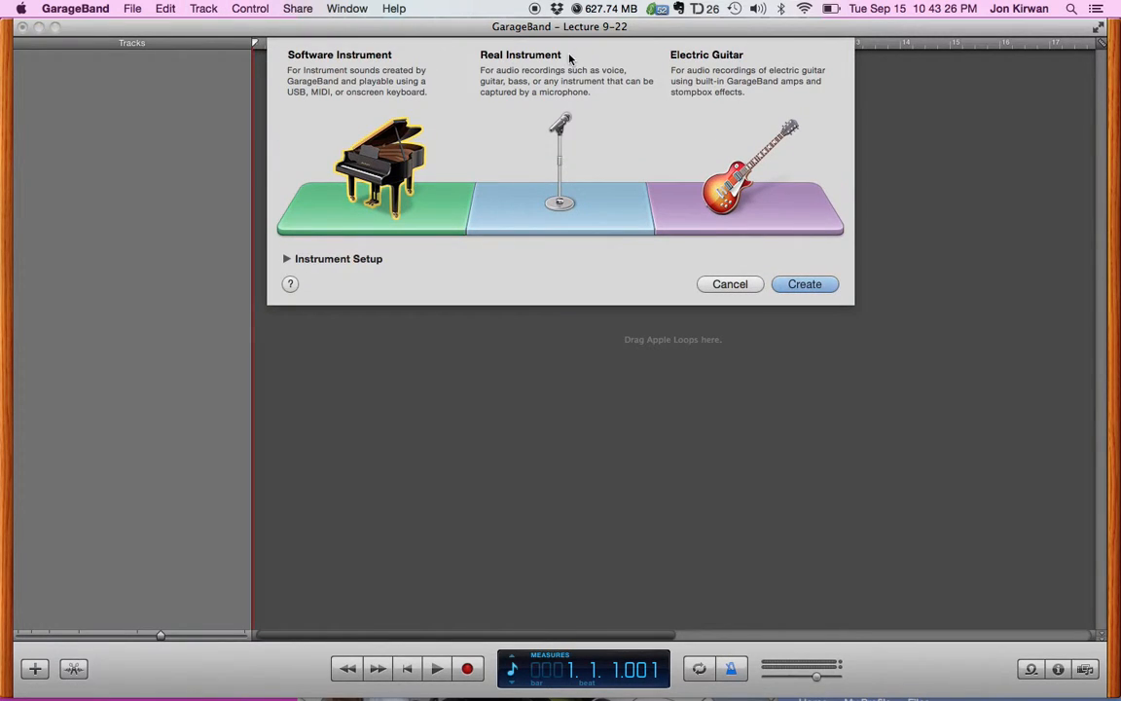
pyautogui.click(550, 81)
pyautogui.press('Return')
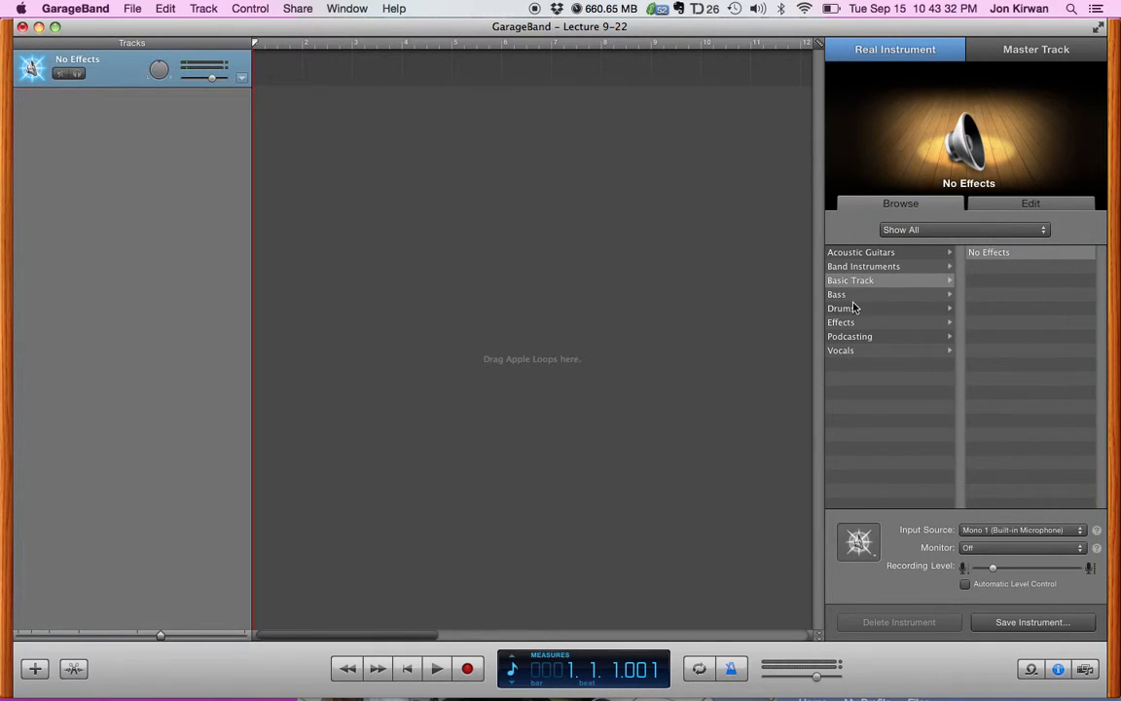
pyautogui.click(845, 352)
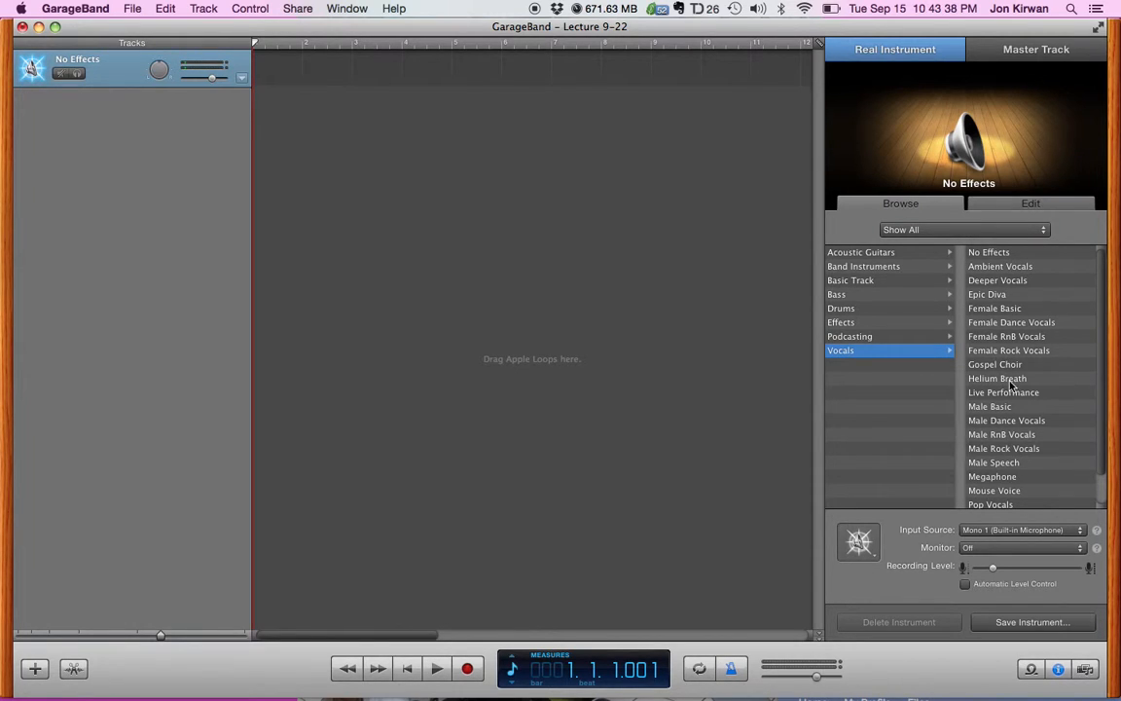
pyautogui.click(1003, 465)
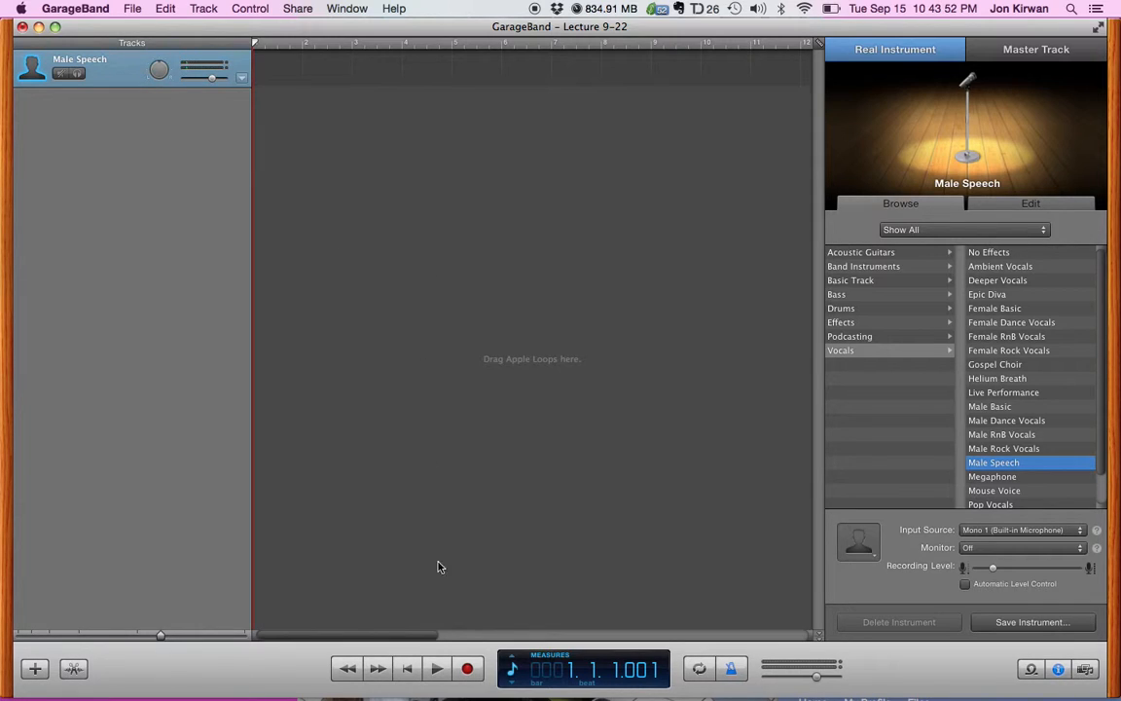
# Switch the project's counter display from measures to time and turn off the metronome.
pyautogui.click(513, 671)
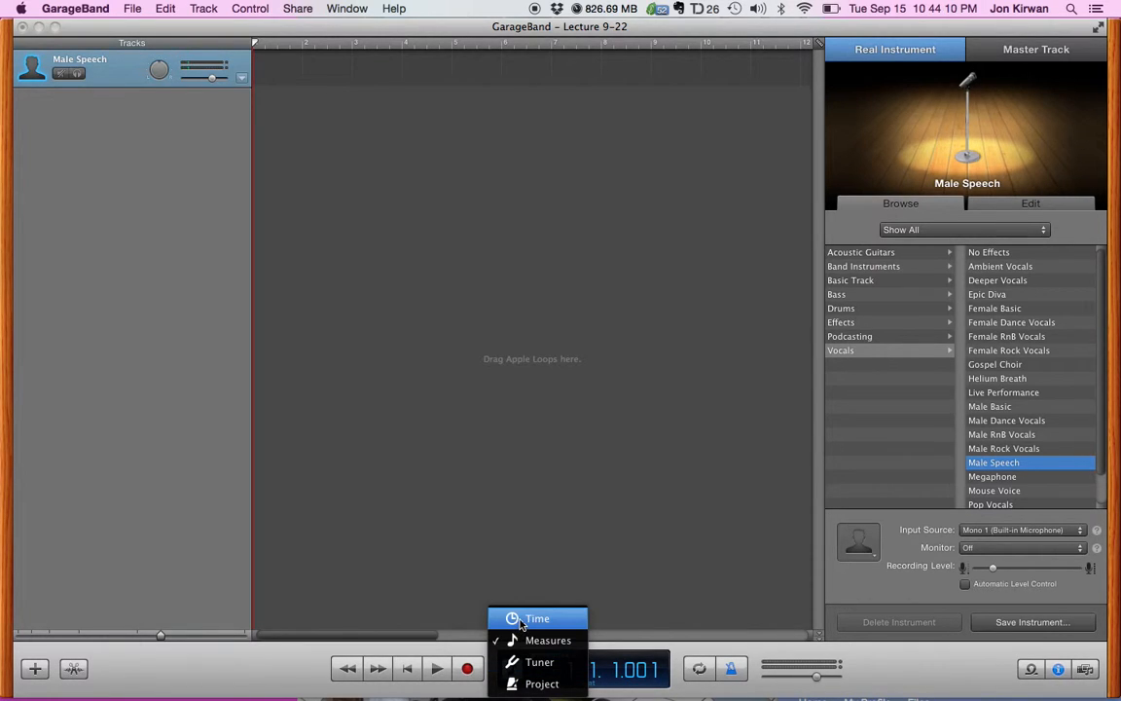
pyautogui.click(523, 622)
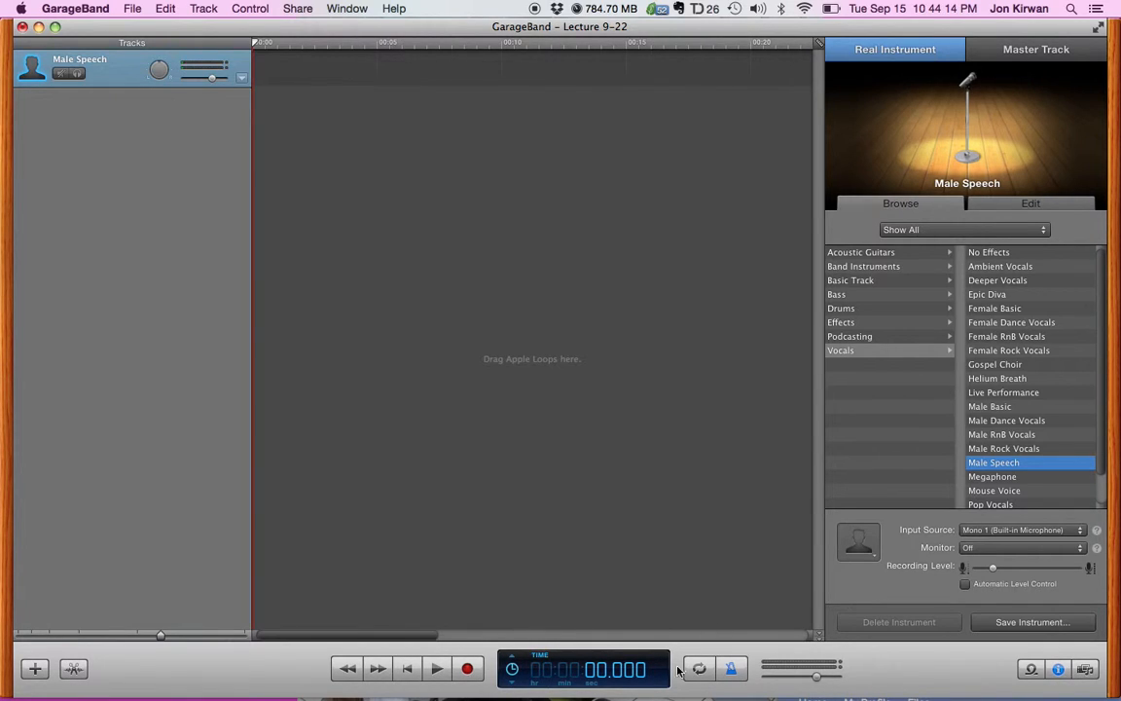
pyautogui.click(732, 669)
# Record about 14 seconds of voice on the Male Speech track, then stop recording.
pyautogui.click(467, 670)
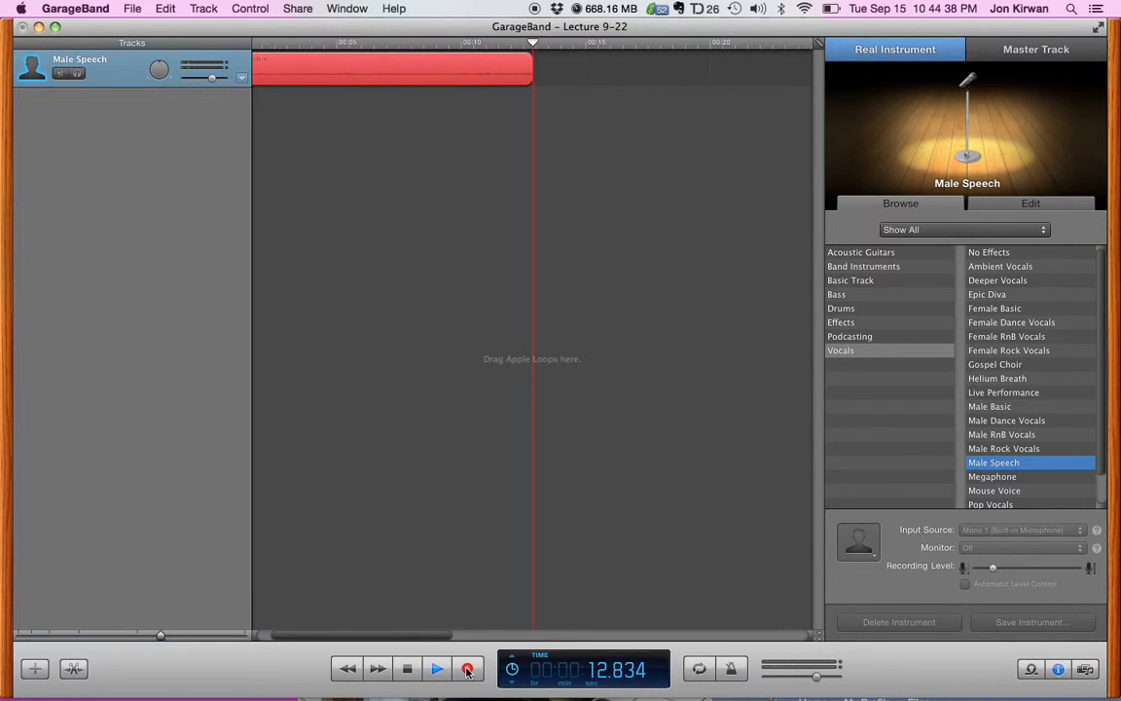
pyautogui.click(467, 670)
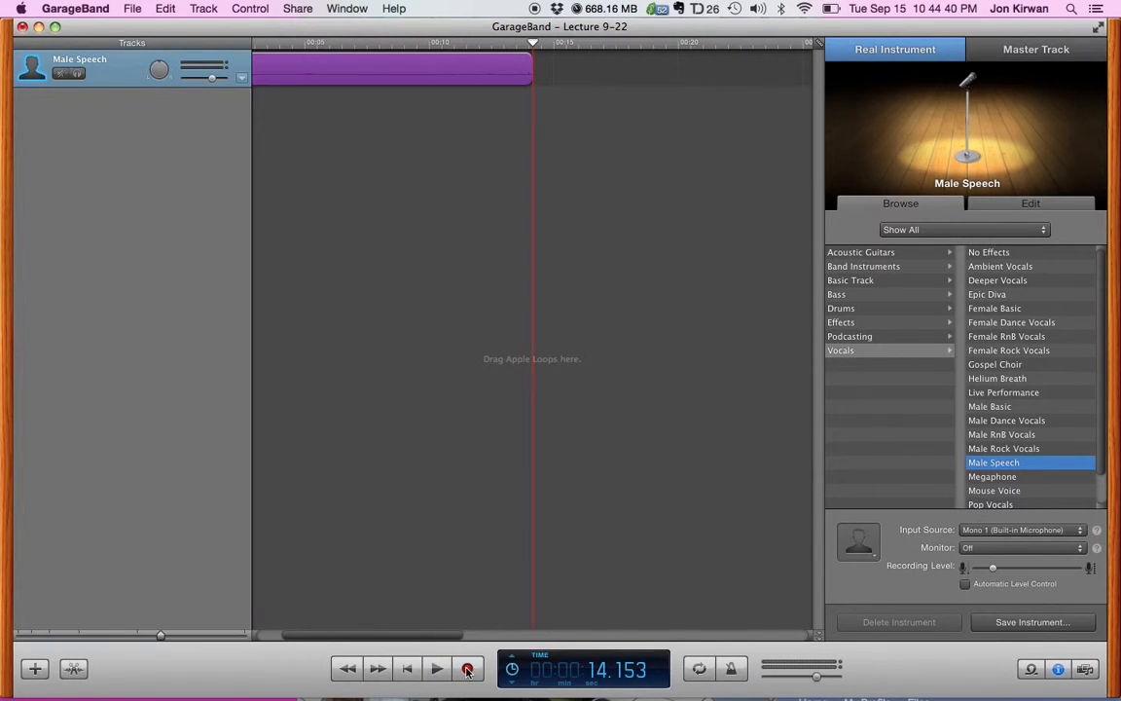
# Play back part of the recording from about 6 seconds in, then trim the region's end to about 12 seconds.
pyautogui.click(534, 45)
pyautogui.moveTo(533, 44); pyautogui.dragTo(531, 45)
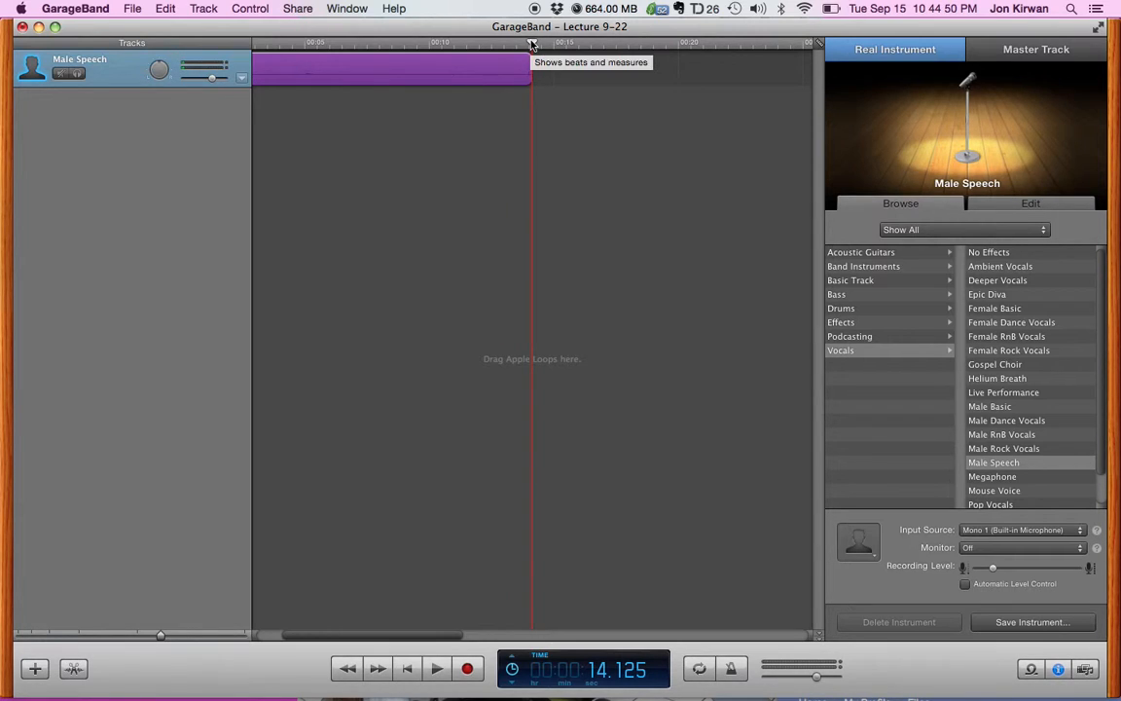
pyautogui.moveTo(531, 44); pyautogui.dragTo(340, 25)
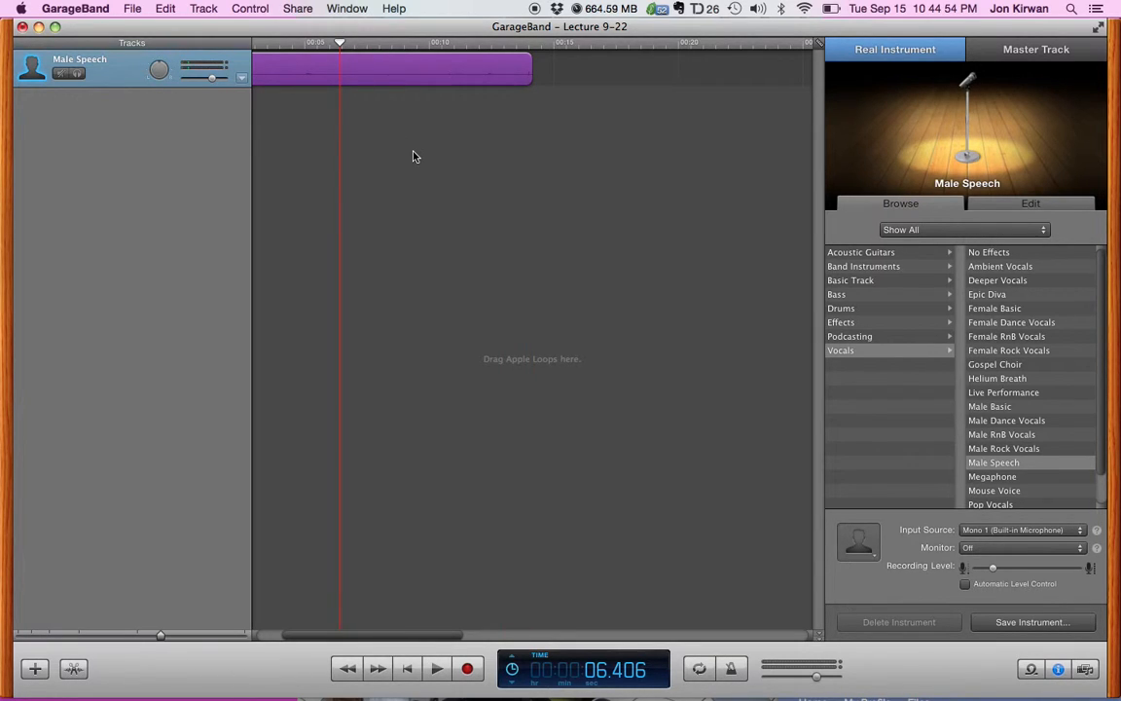
pyautogui.press('space')
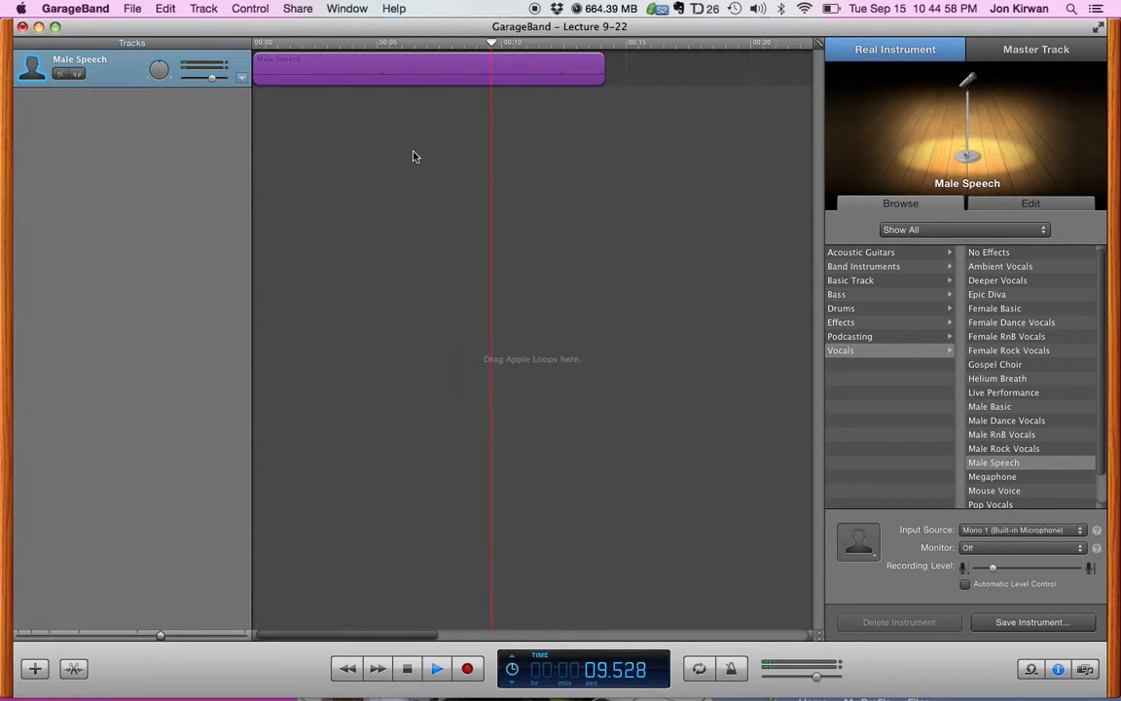
pyautogui.press('space')
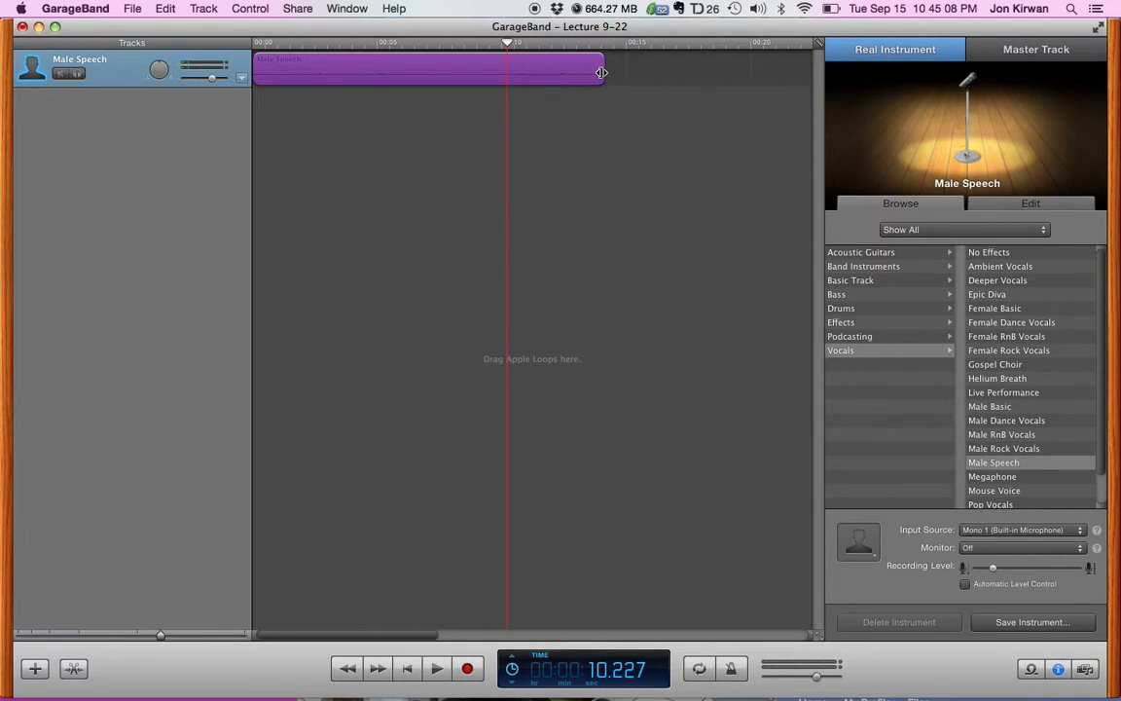
pyautogui.moveTo(602, 72); pyautogui.dragTo(560, 72)
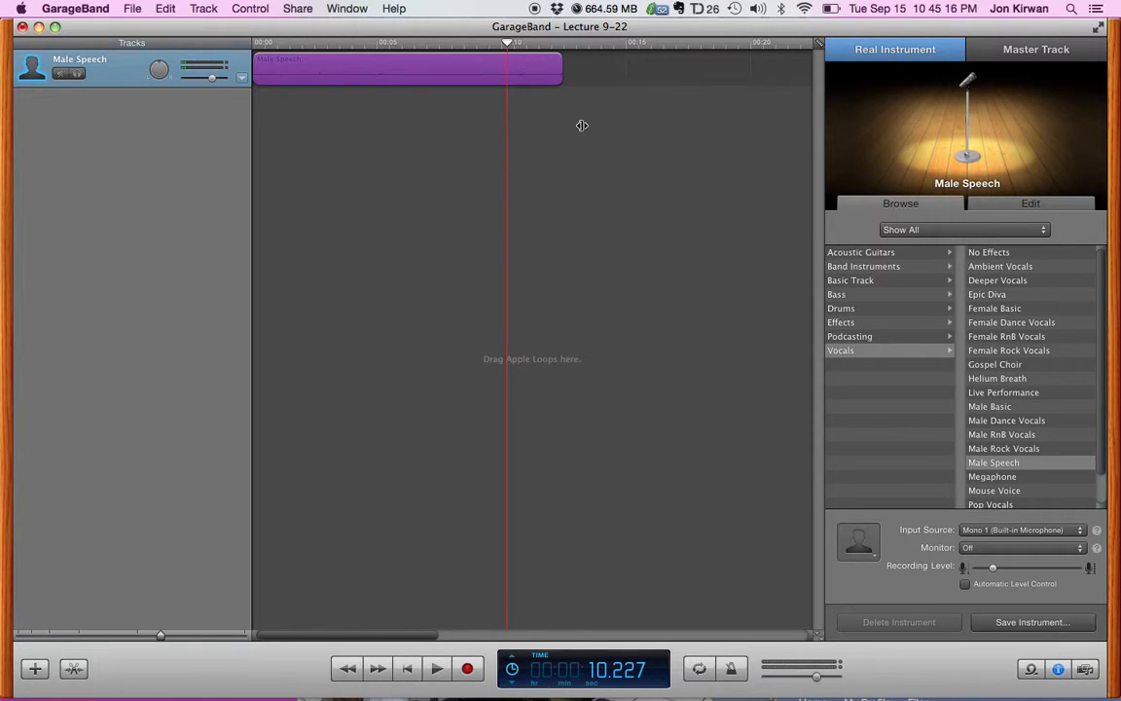
# Export the song to disk as a compressed, high-quality MP3 named Lecture 9-22 on the Desktop.
pyautogui.click(296, 9)
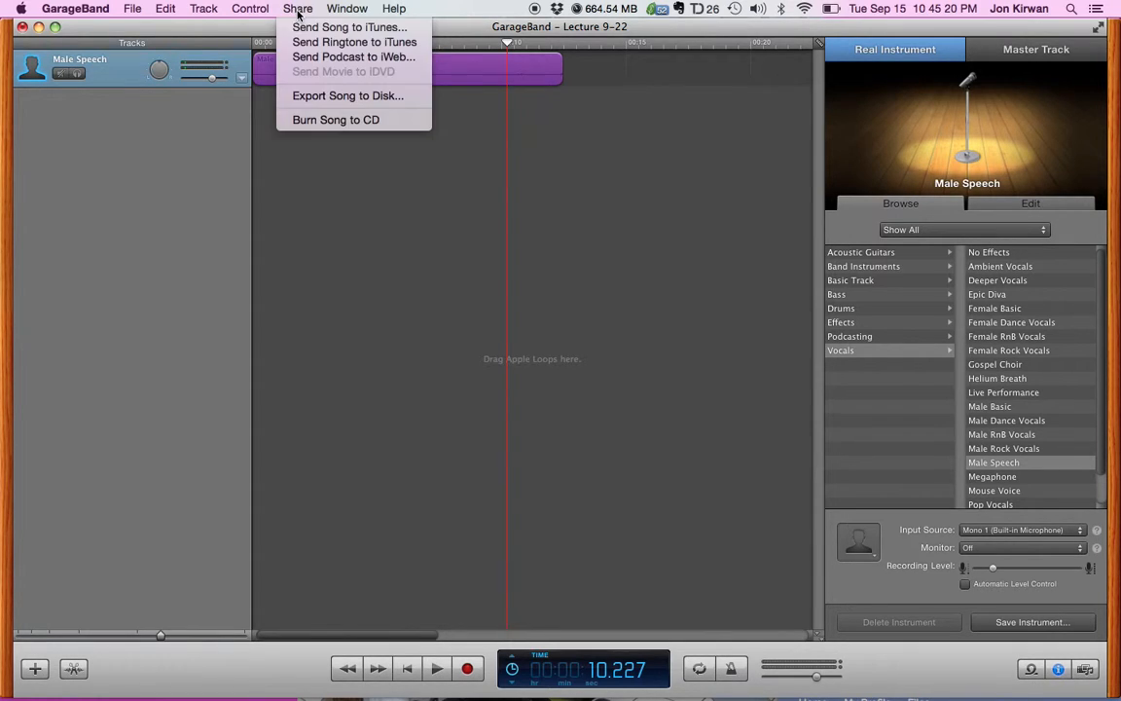
pyautogui.click(322, 97)
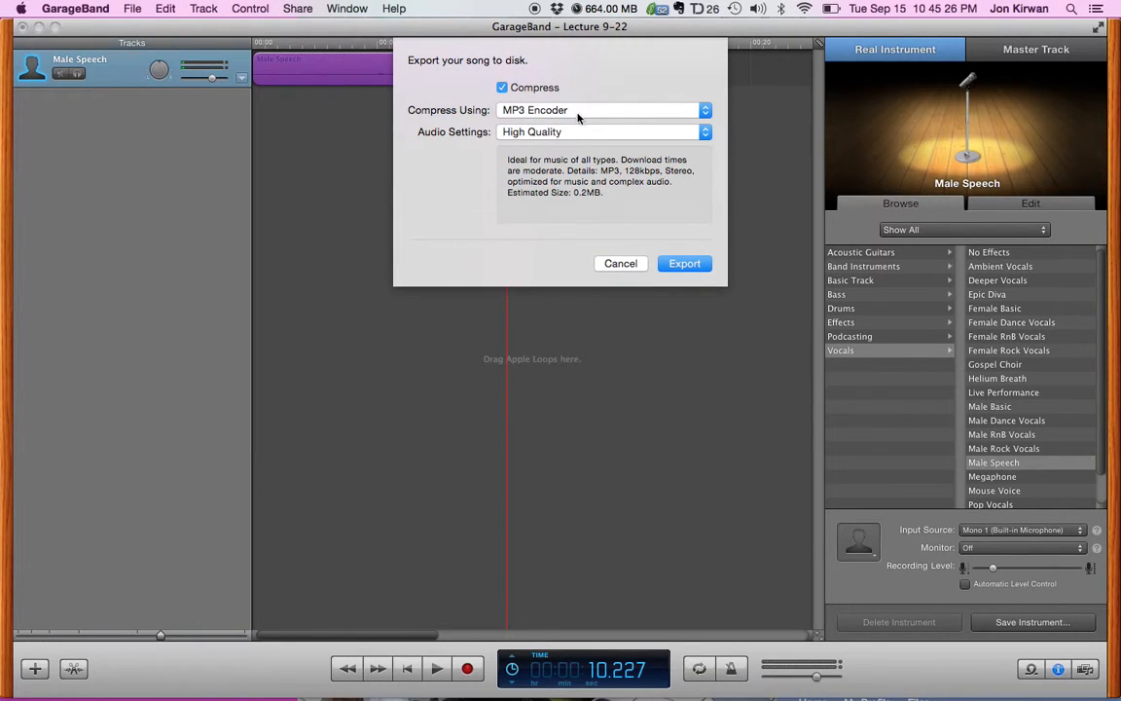
pyautogui.click(685, 264)
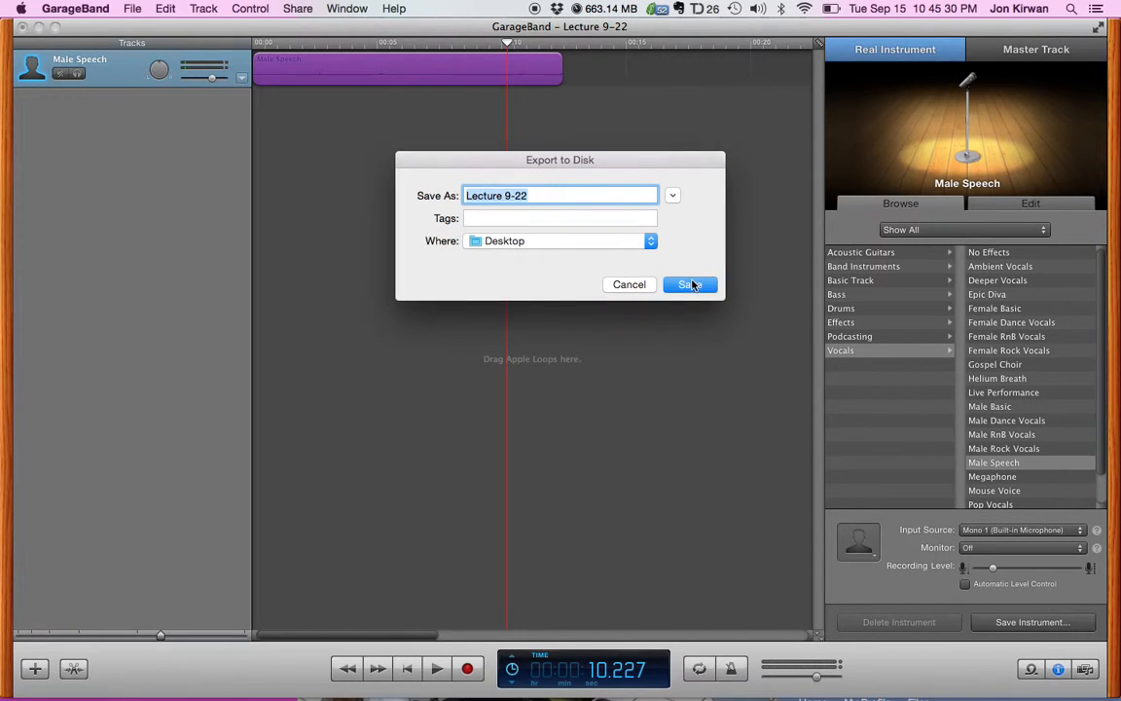
pyautogui.click(557, 244)
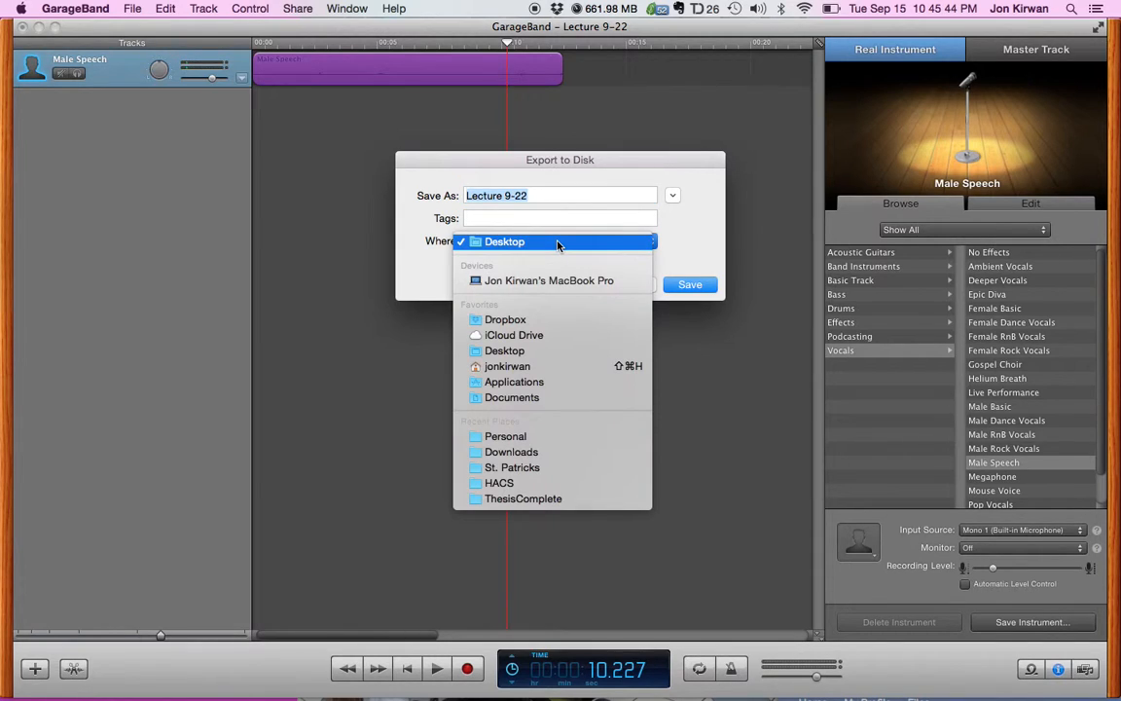
pyautogui.click(558, 243)
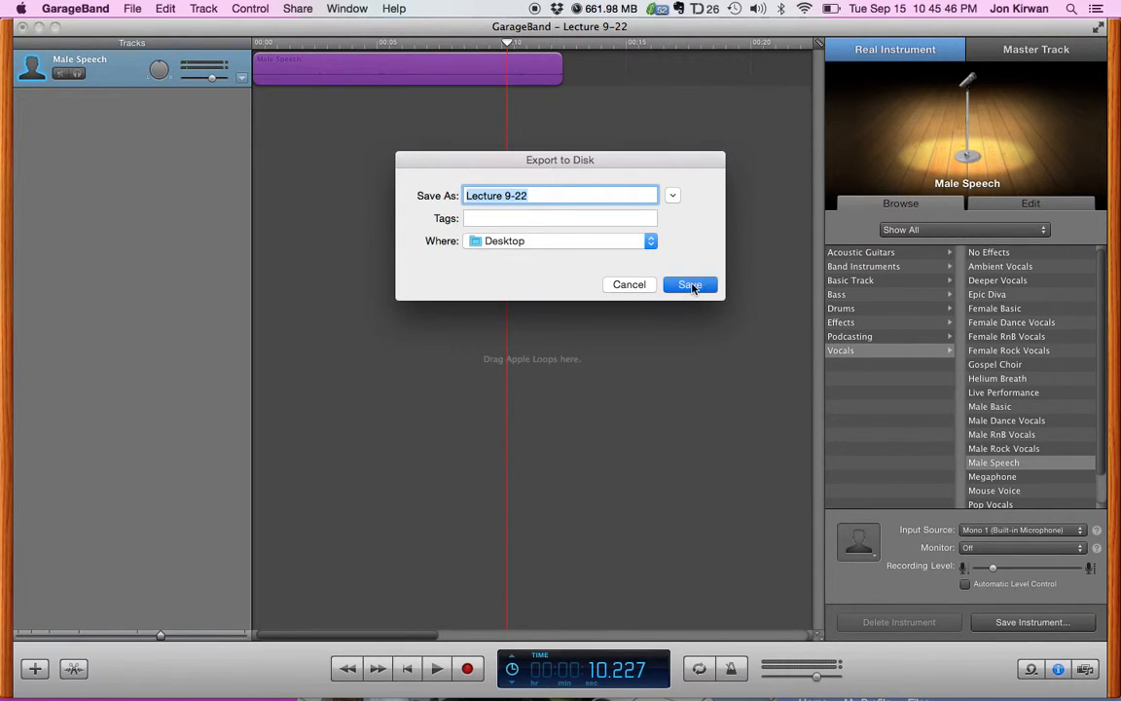
pyautogui.click(691, 285)
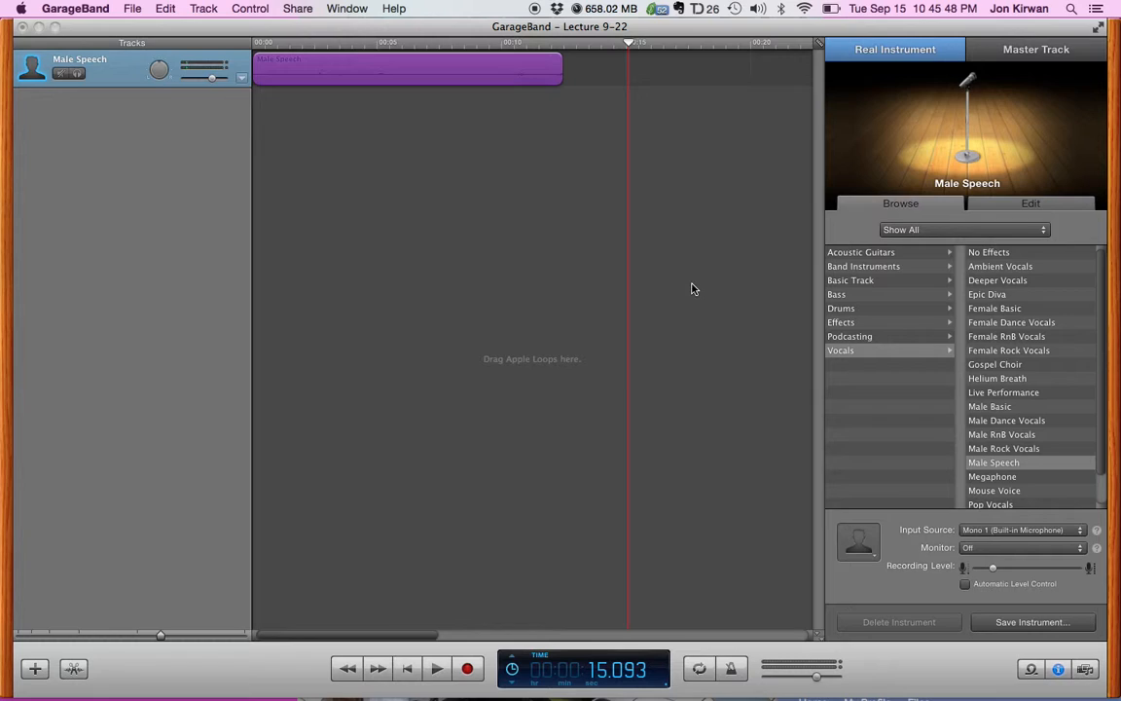
# Close the Lecture 9-22 project without saving its changes and close the GarageBand project chooser.
pyautogui.click(22, 28)
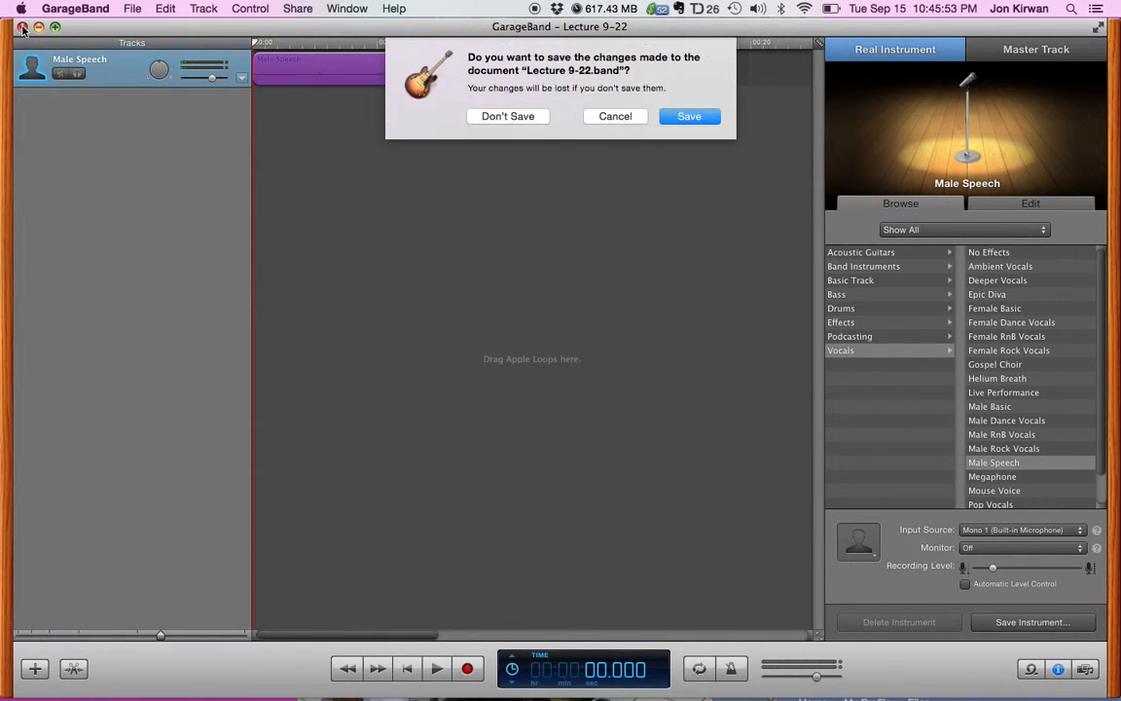
pyautogui.click(504, 118)
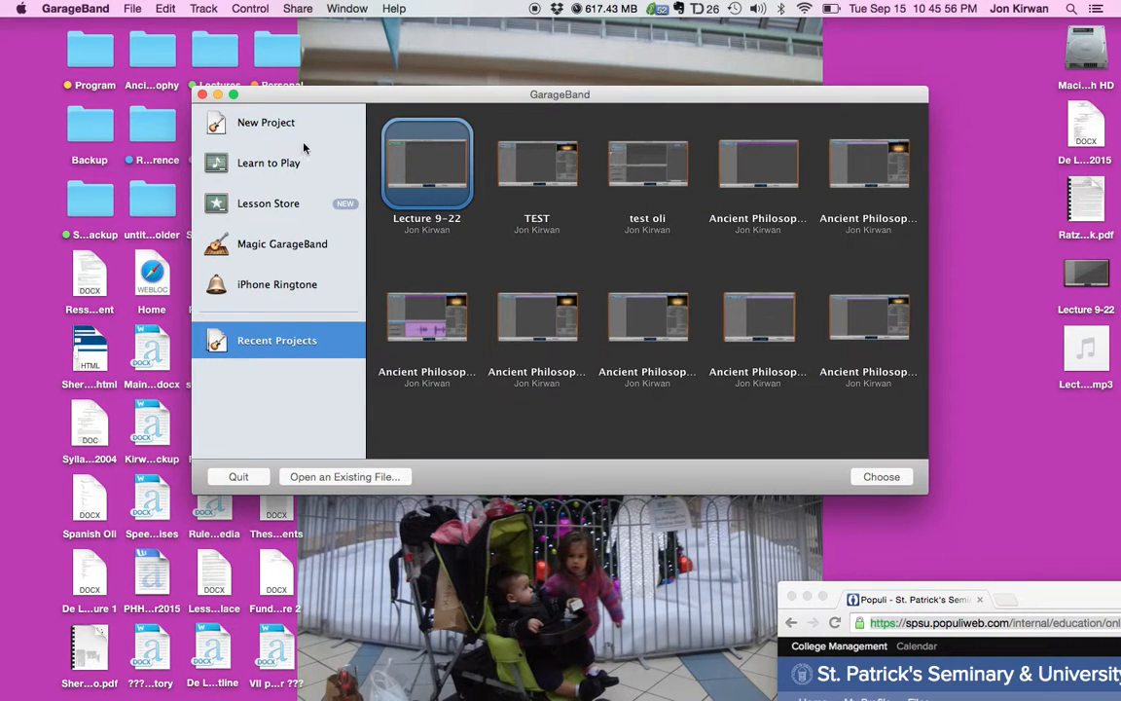
pyautogui.click(201, 95)
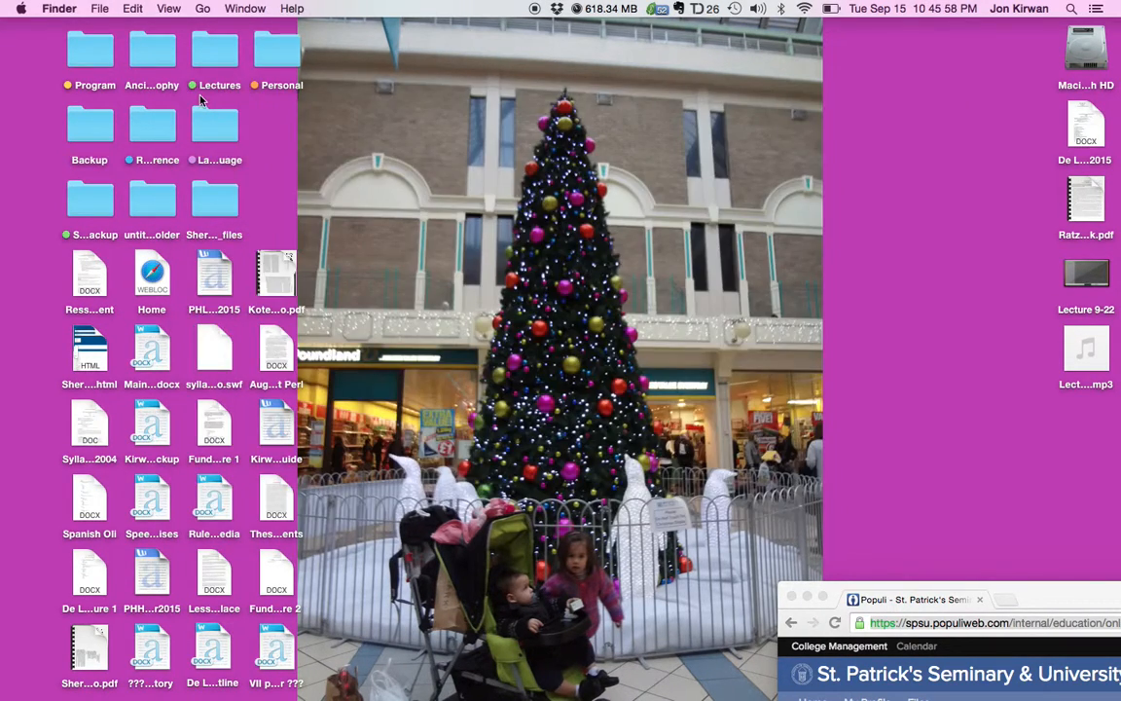
# Switch to Populi in Chrome and open the lessons list of the SD-5101: Fundamental Theology course.
pyautogui.moveTo(1068, 595); pyautogui.dragTo(291, 6)
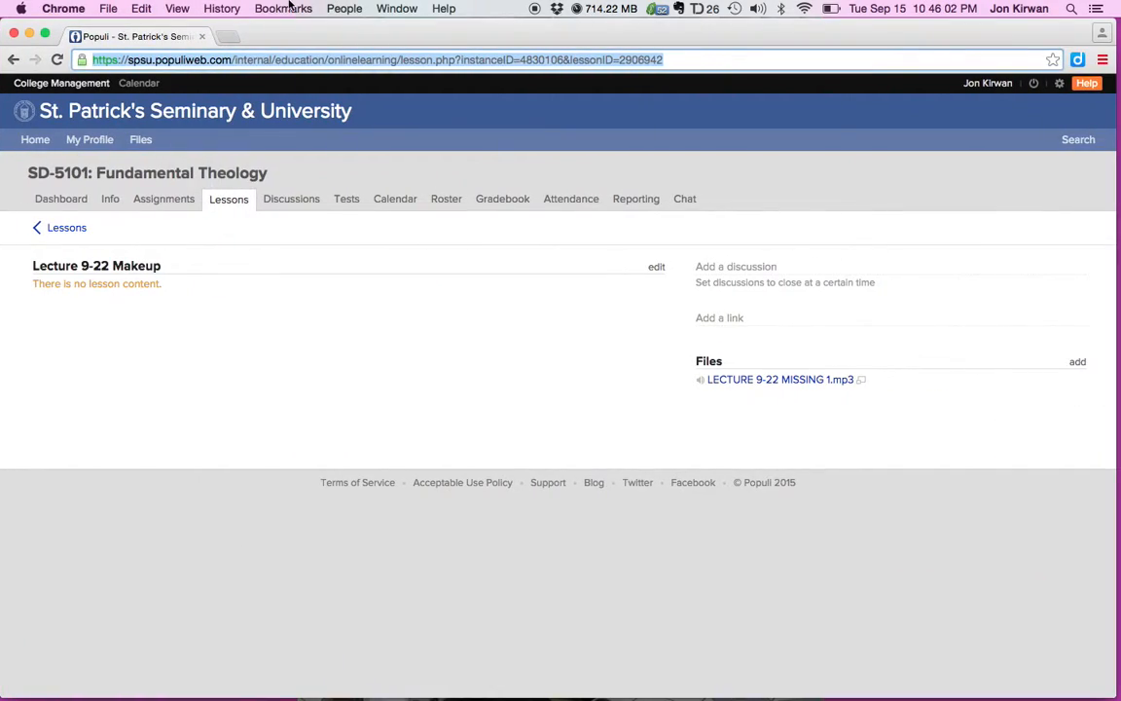
pyautogui.click(39, 141)
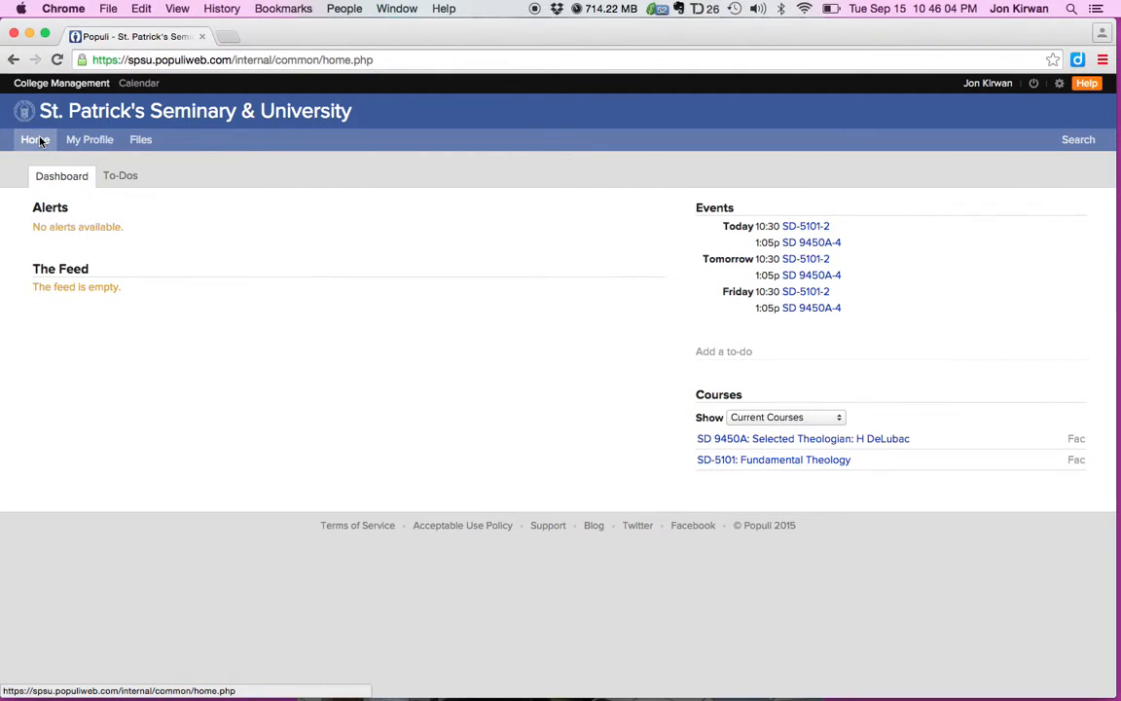
pyautogui.click(776, 462)
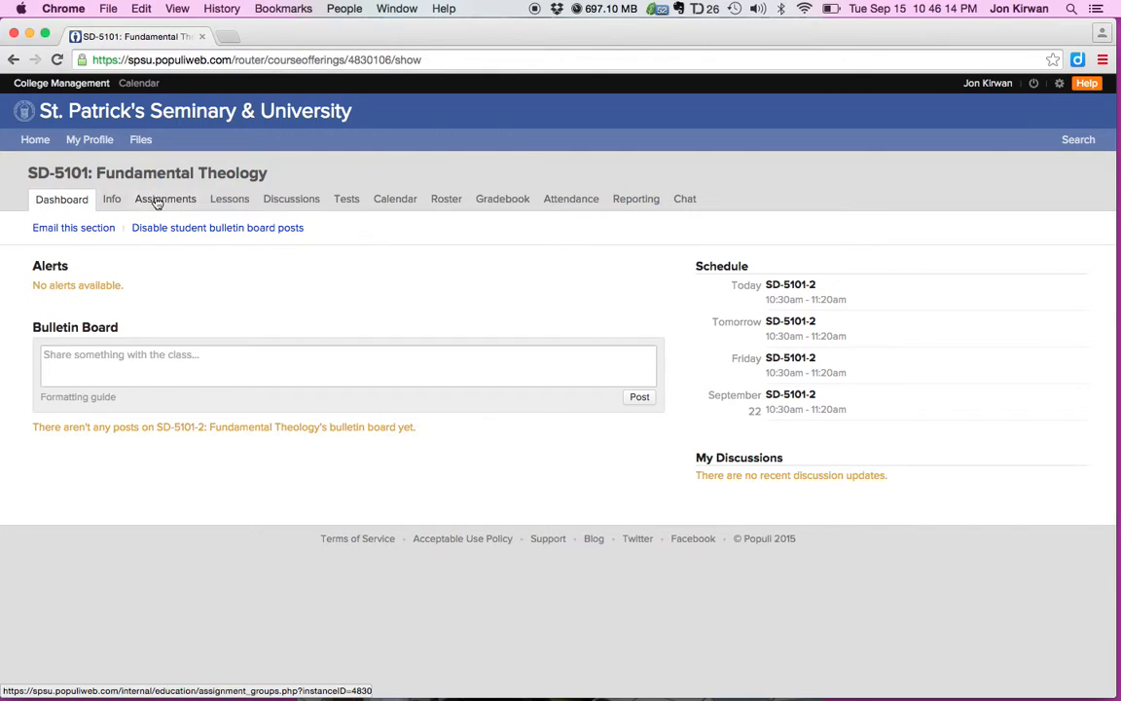
pyautogui.click(232, 200)
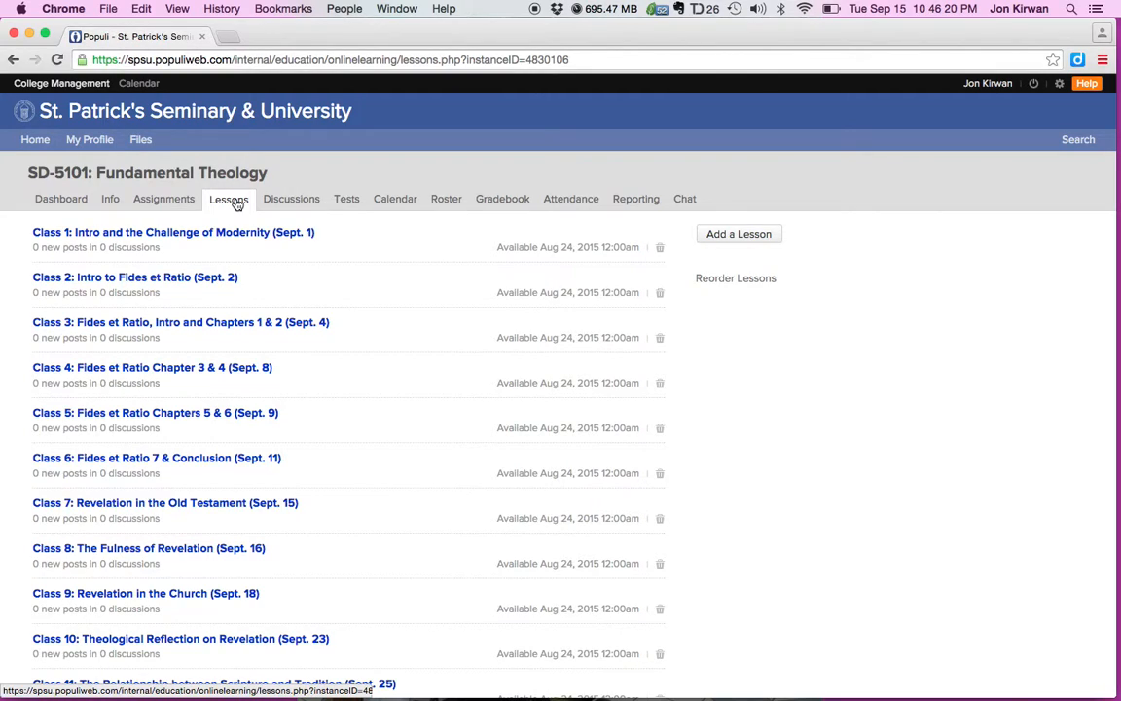
# Add a lesson named Lecture 9-22 to the course and open its page from the end of the lessons list.
pyautogui.click(746, 238)
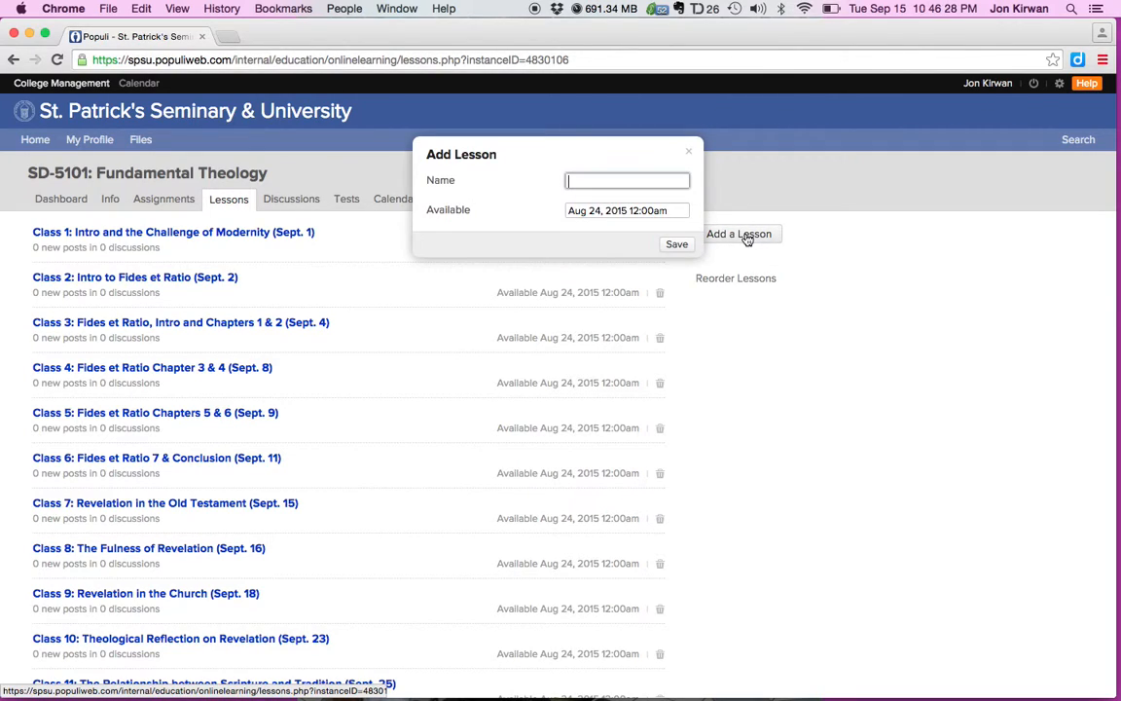
pyautogui.write('Lecture 9-22')
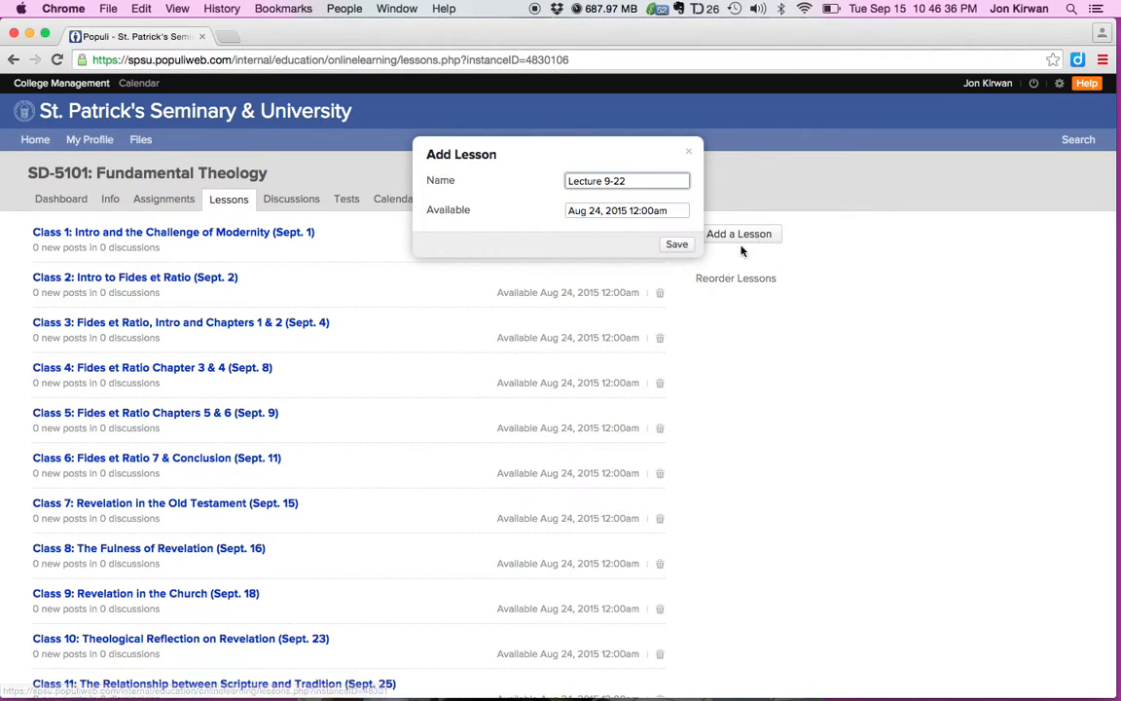
pyautogui.click(677, 244)
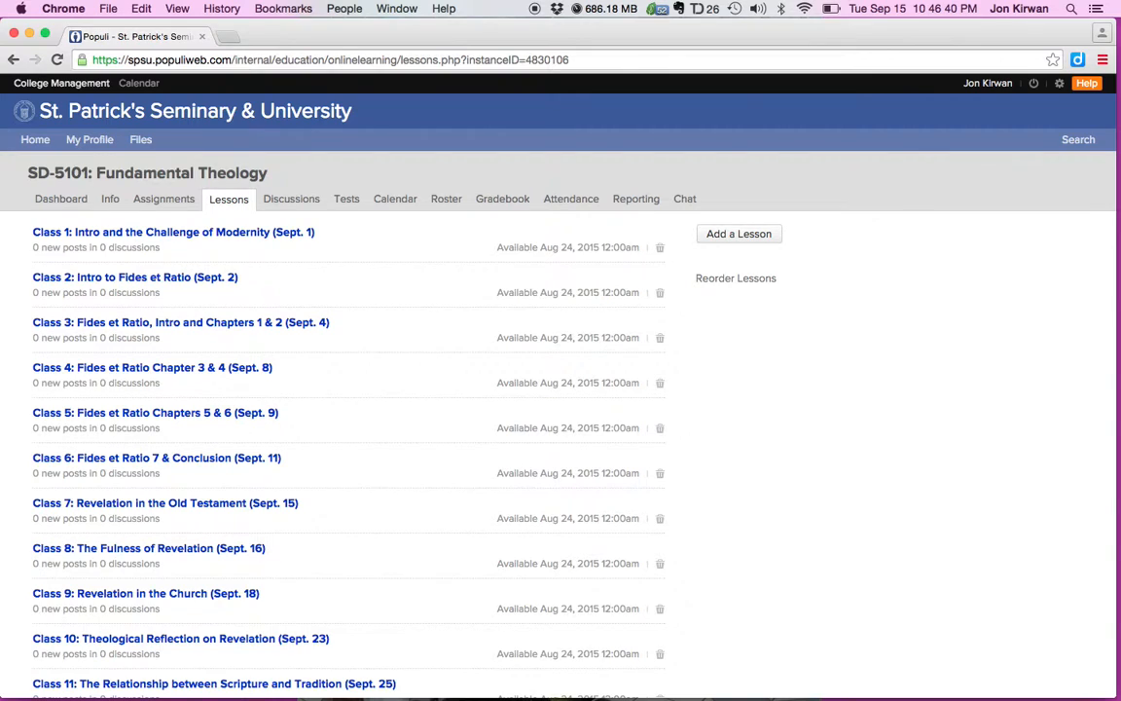
pyautogui.scroll(-2, 16, 394)
pyautogui.scroll(-5, 502, 390)
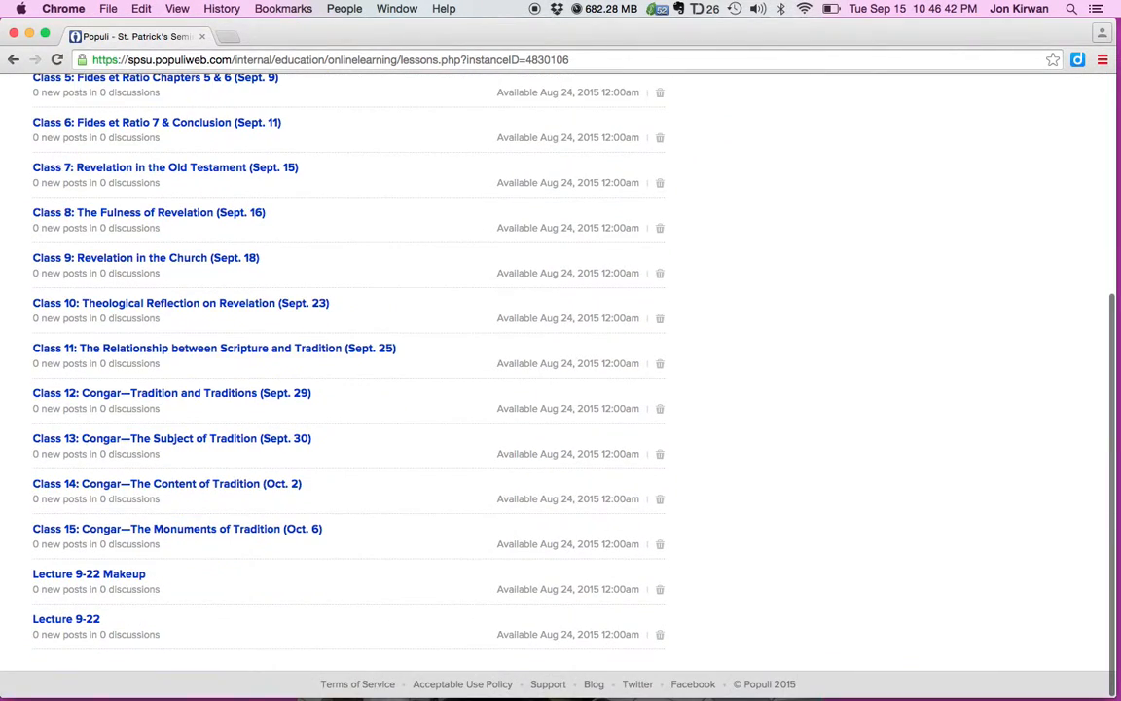
pyautogui.click(75, 623)
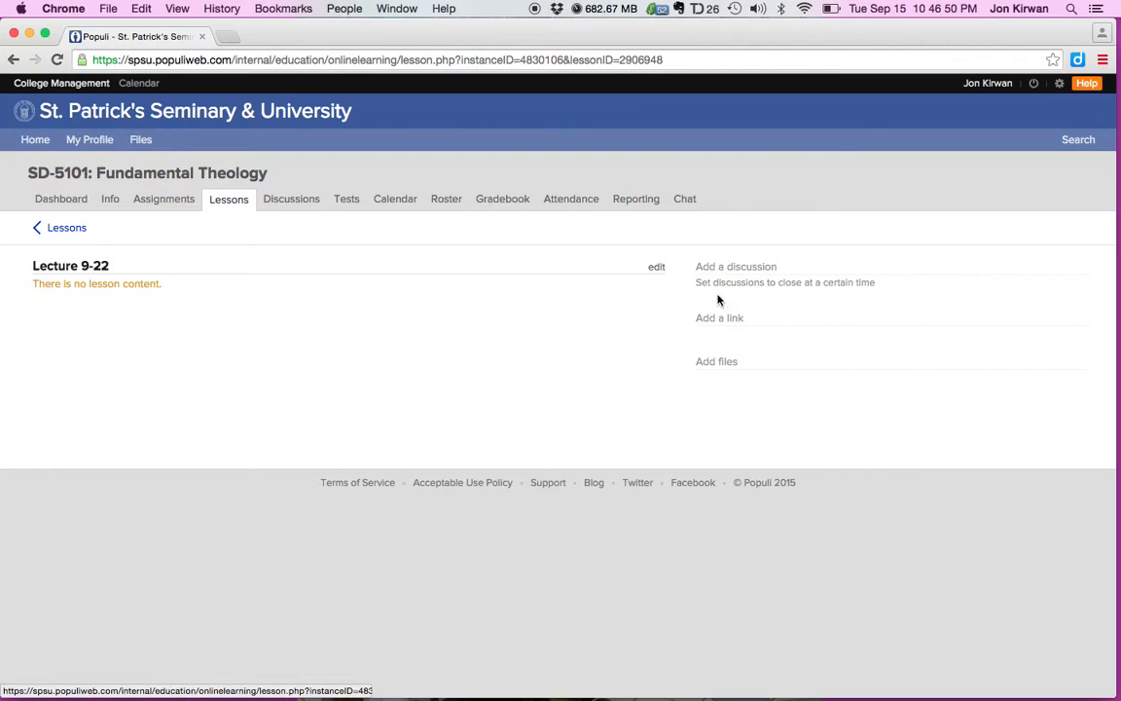
# Upload Lecture 9-22.mp3 from the Desktop to the lesson's files and finish adding files.
pyautogui.click(720, 363)
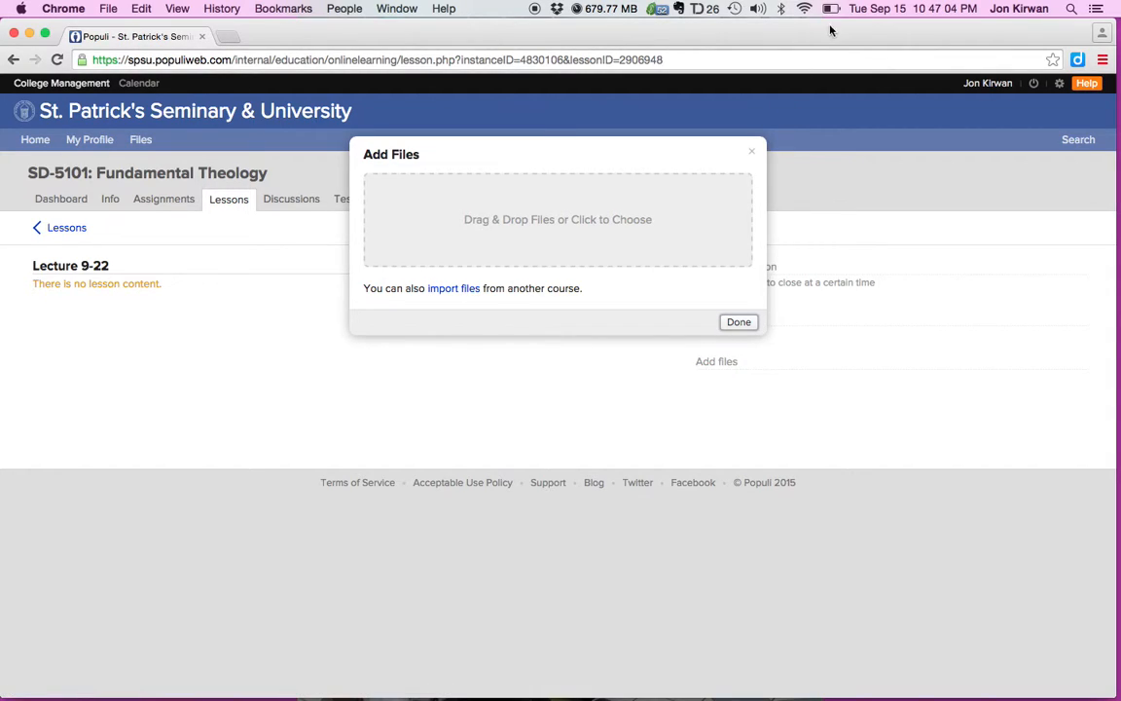
pyautogui.moveTo(832, 34); pyautogui.dragTo(721, 10)
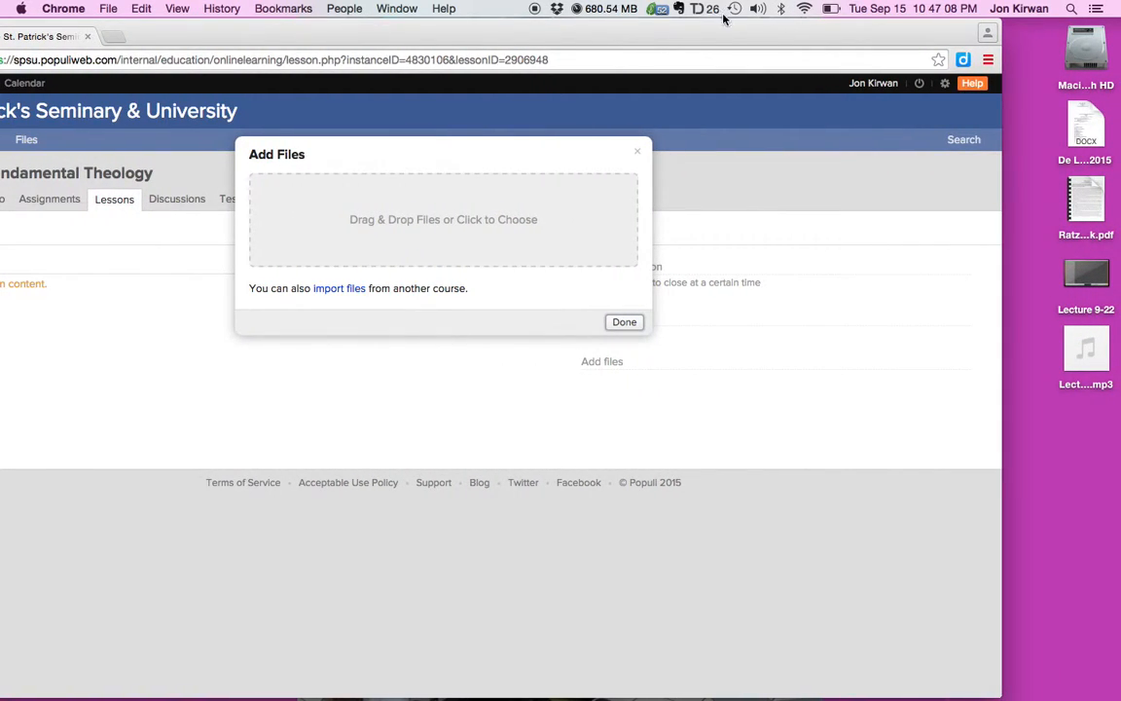
pyautogui.moveTo(1079, 362)
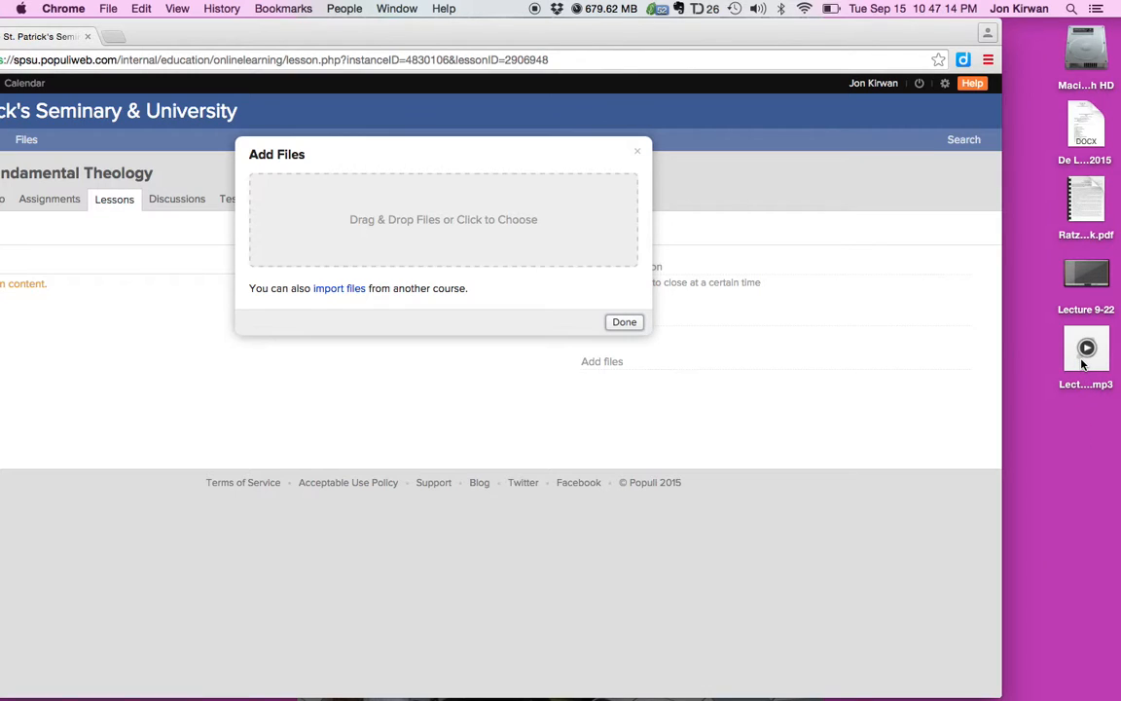
pyautogui.click(1086, 348)
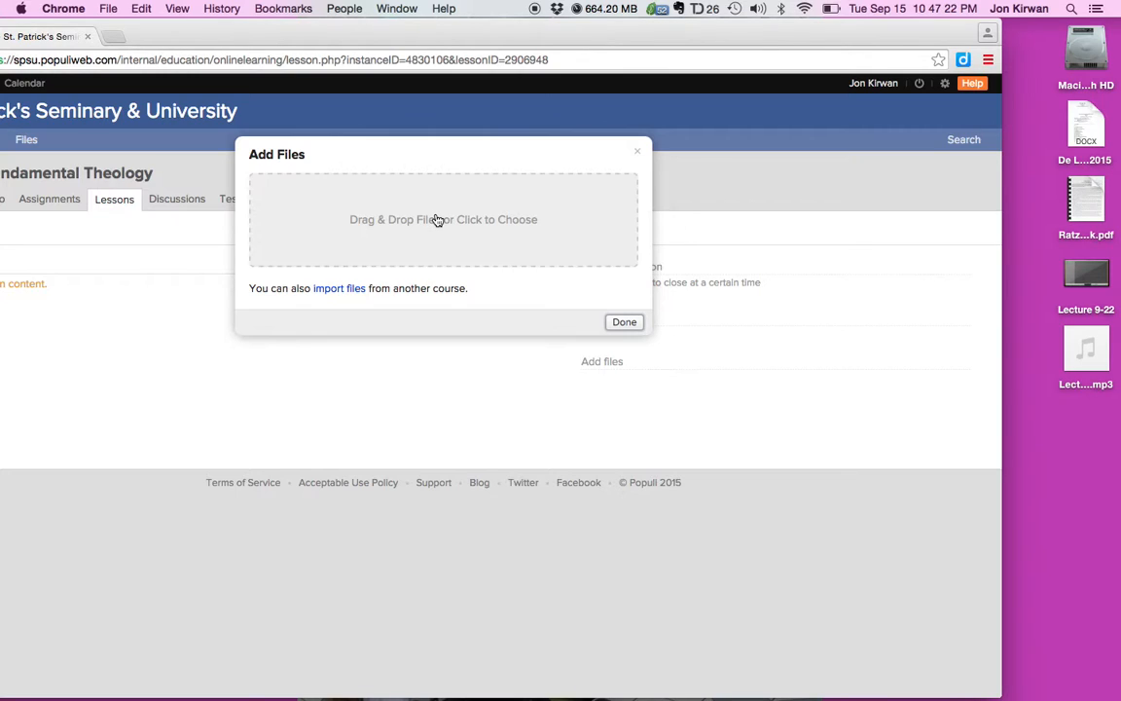
pyautogui.moveTo(1074, 337)
pyautogui.moveTo(1074, 334); pyautogui.dragTo(487, 188)
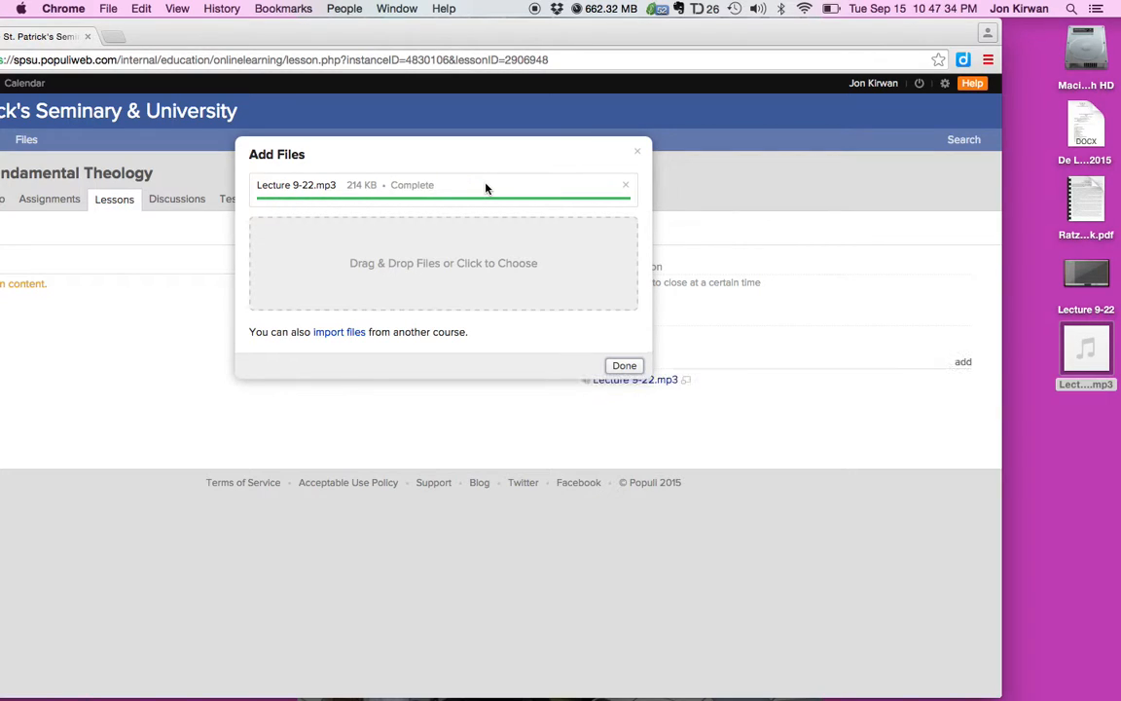
pyautogui.click(624, 367)
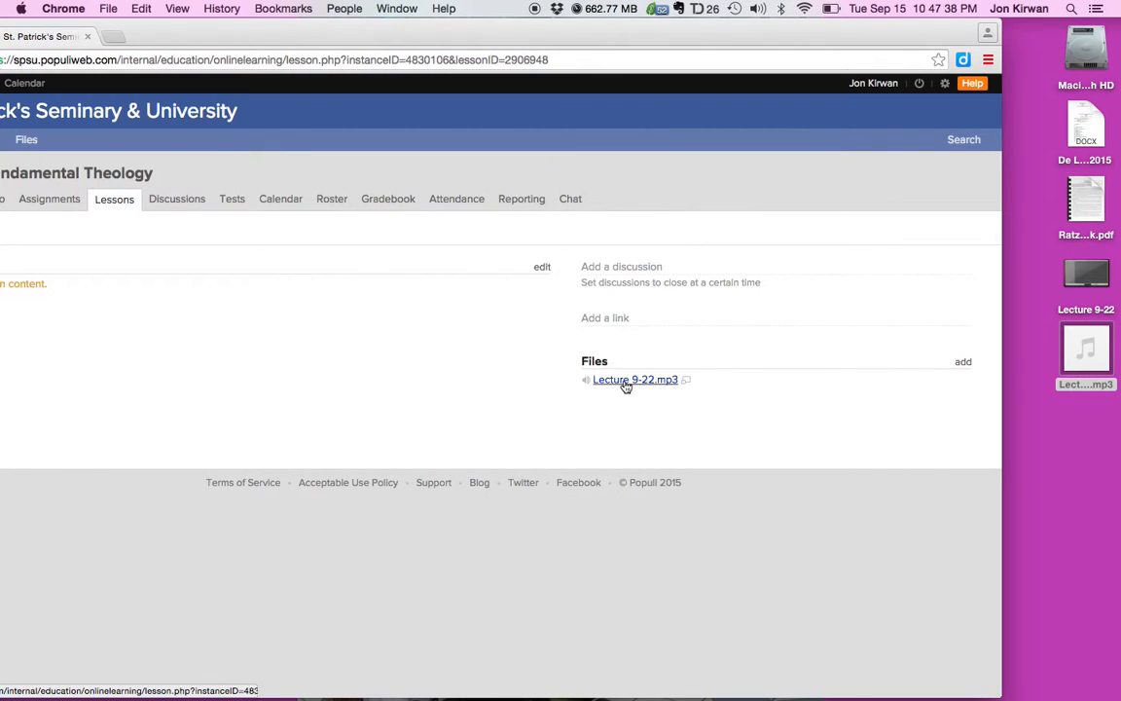
# Download the lesson's attached Lecture 9-22.mp3 and play the downloaded copy in iTunes.
pyautogui.click(626, 382)
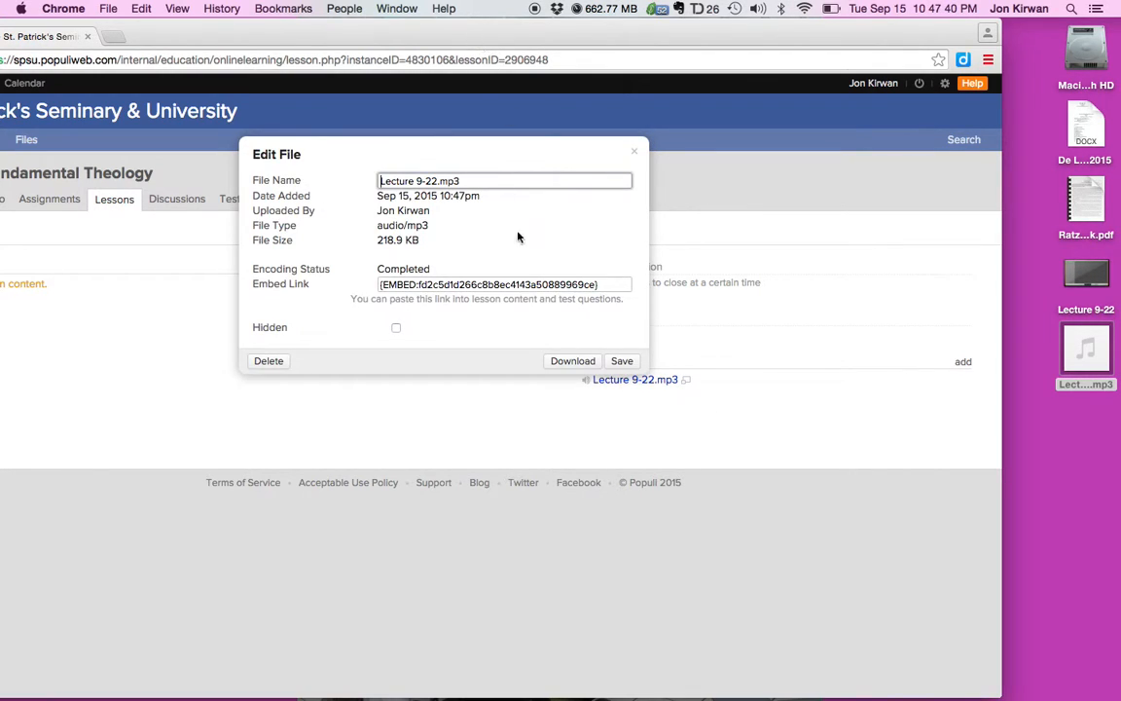
pyautogui.click(574, 362)
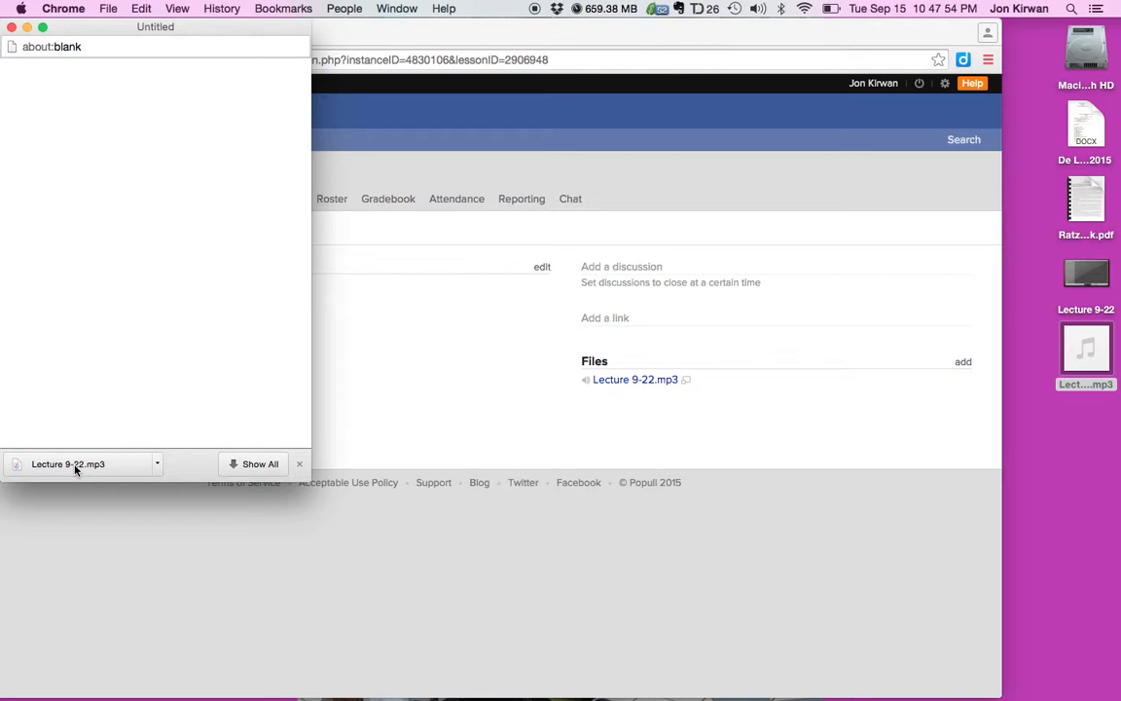
pyautogui.click(76, 468)
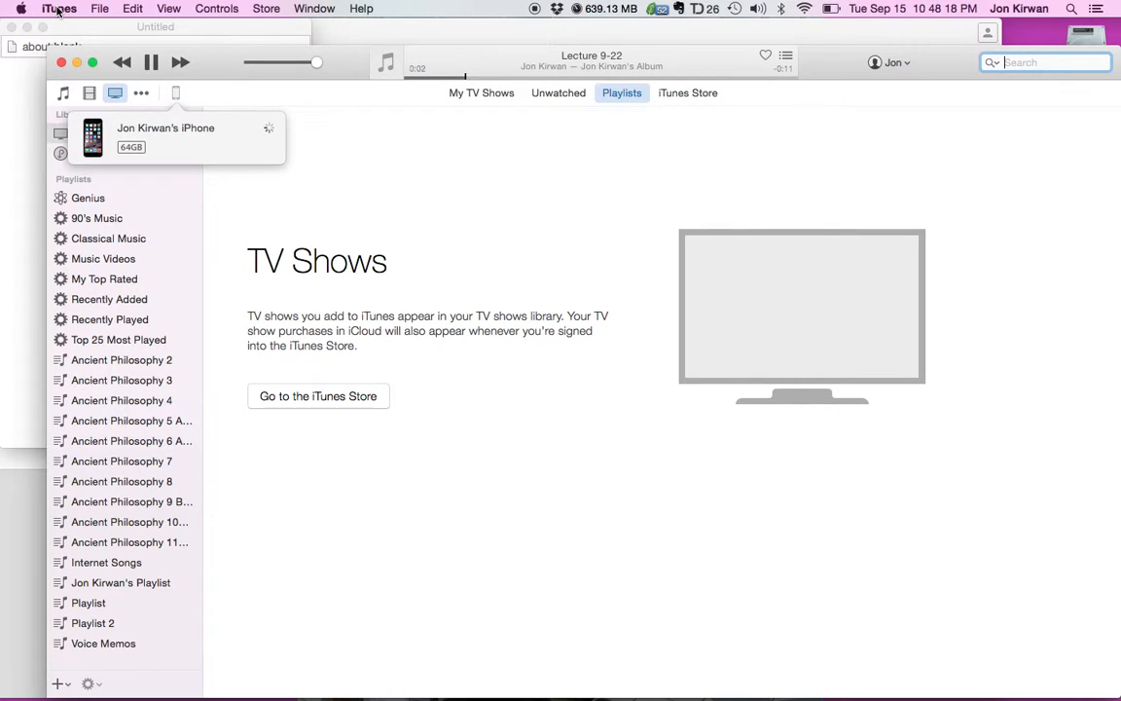
# Quit iTunes and close the blank download window in Chrome.
pyautogui.click(59, 10)
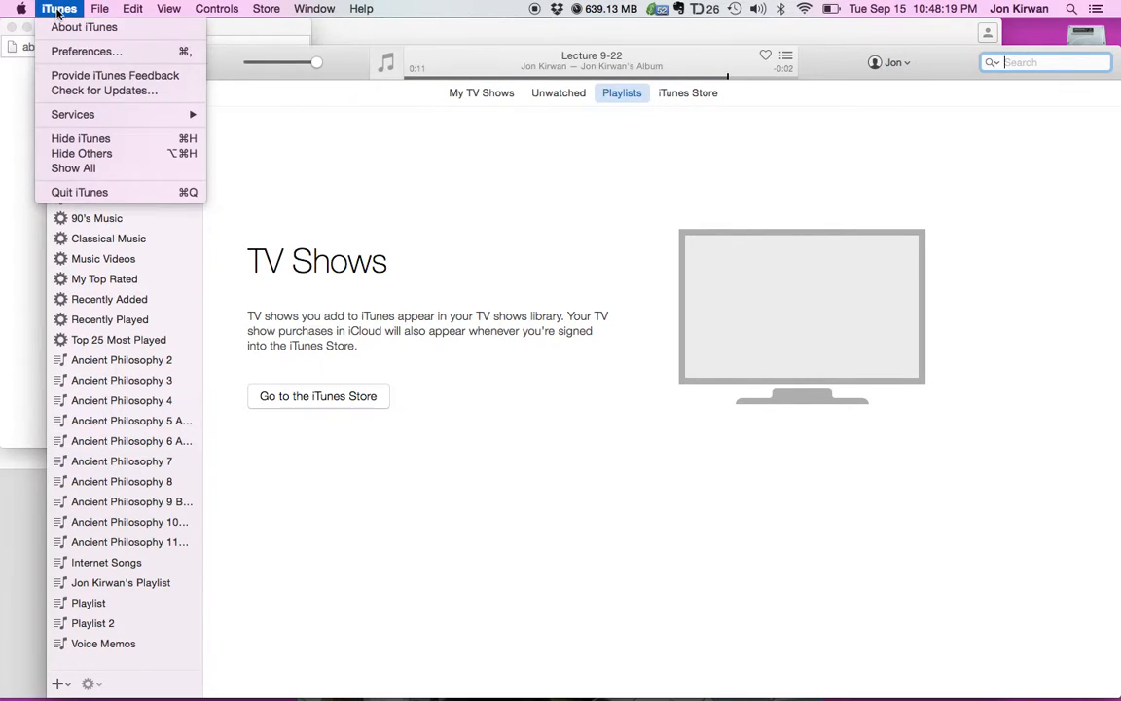
pyautogui.click(111, 194)
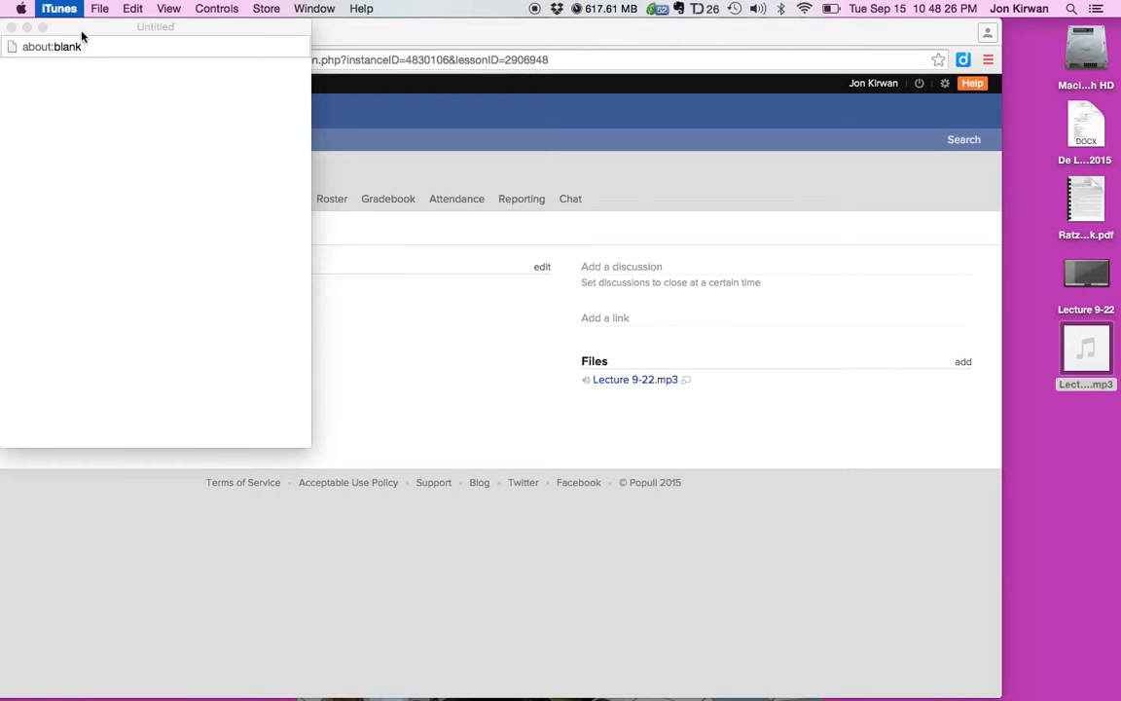
pyautogui.moveTo(82, 36); pyautogui.dragTo(216, 164)
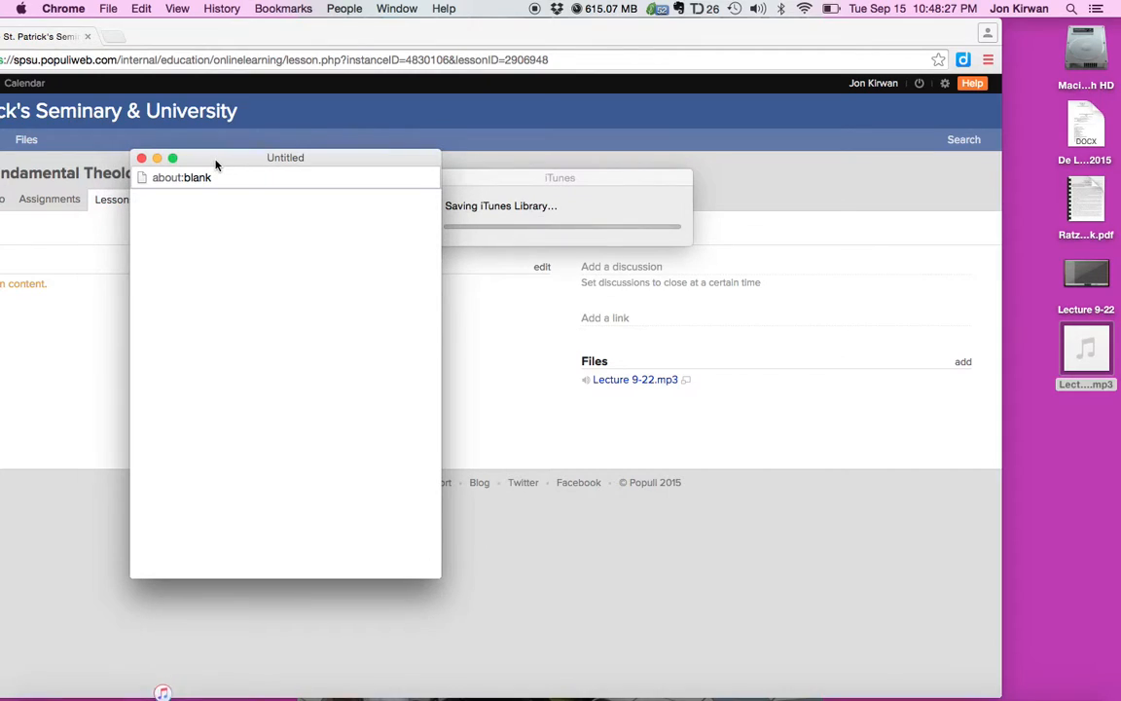
pyautogui.click(141, 159)
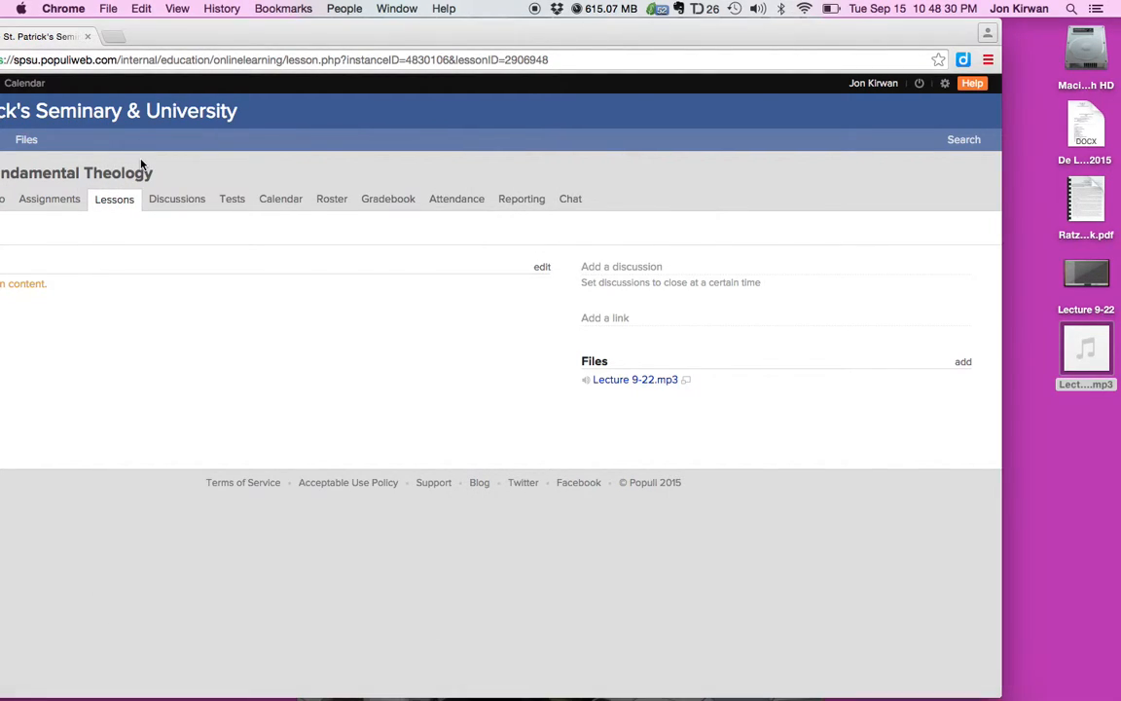